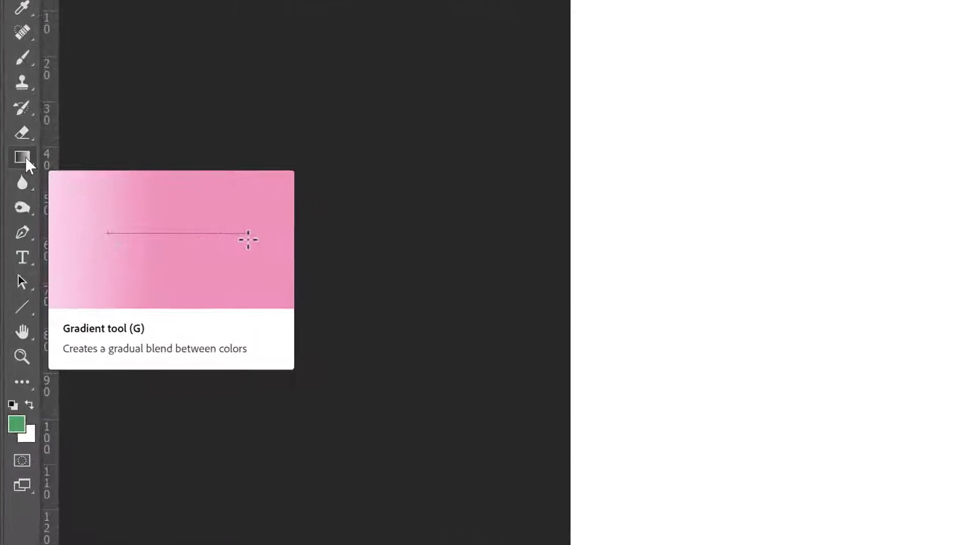
Select the Gradient Tool from the Gradient/Paint Bucket tool group in the toolbar
right_click(26, 156)
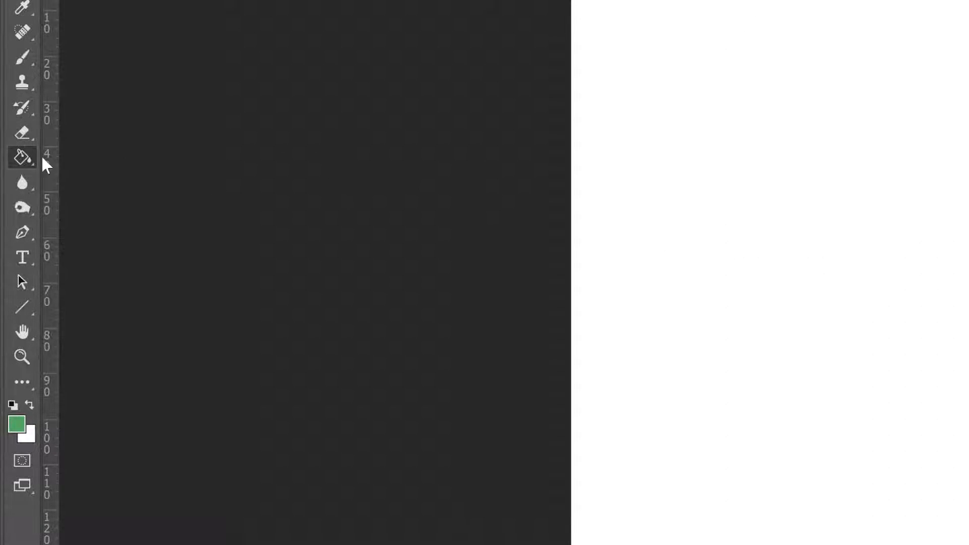
click(26, 154)
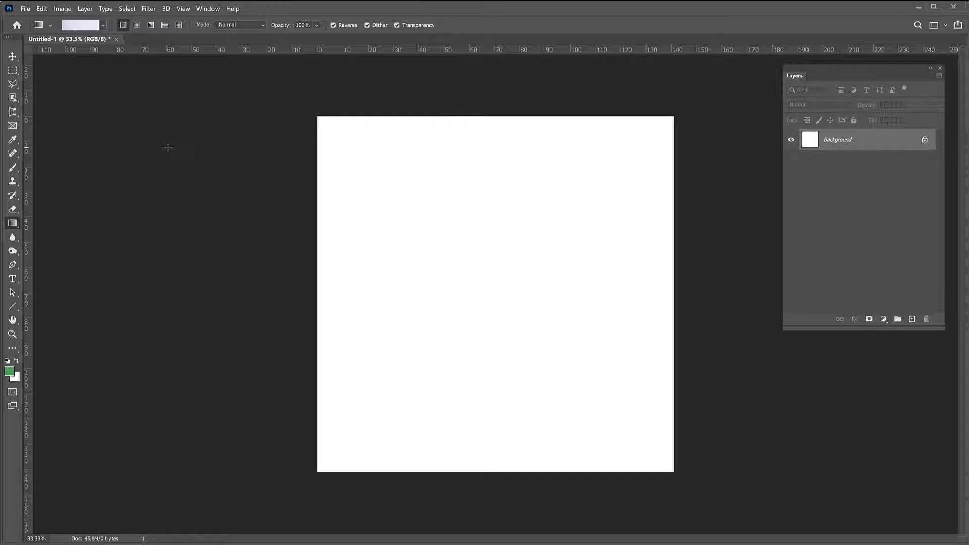
Pick the first Basics preset, the green-to-white foreground-to-background gradient
click(103, 25)
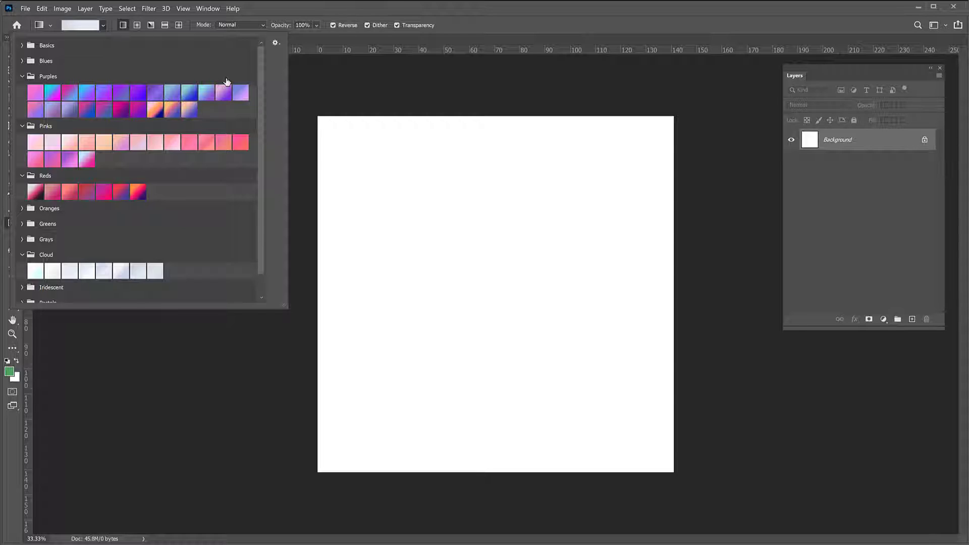
click(20, 76)
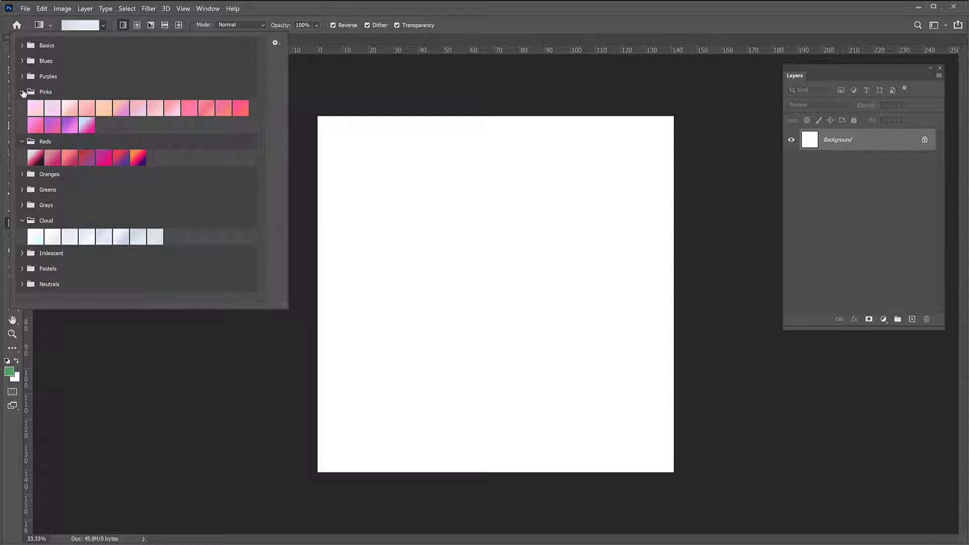
click(22, 92)
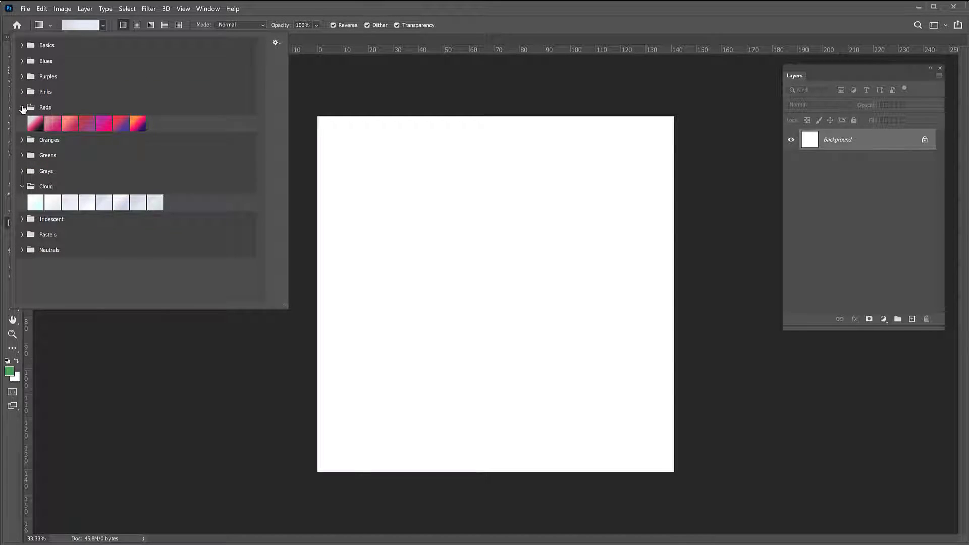
click(21, 107)
click(21, 46)
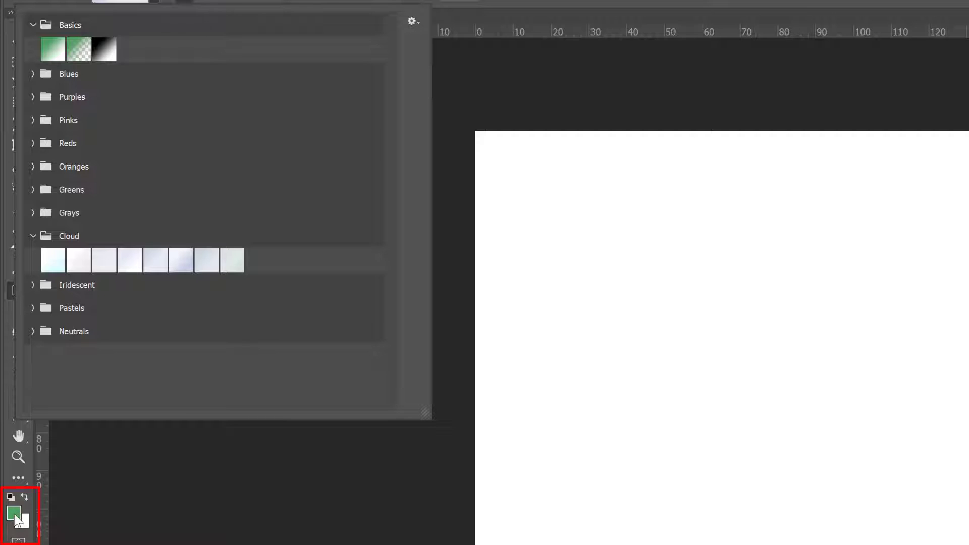
click(55, 51)
click(199, 535)
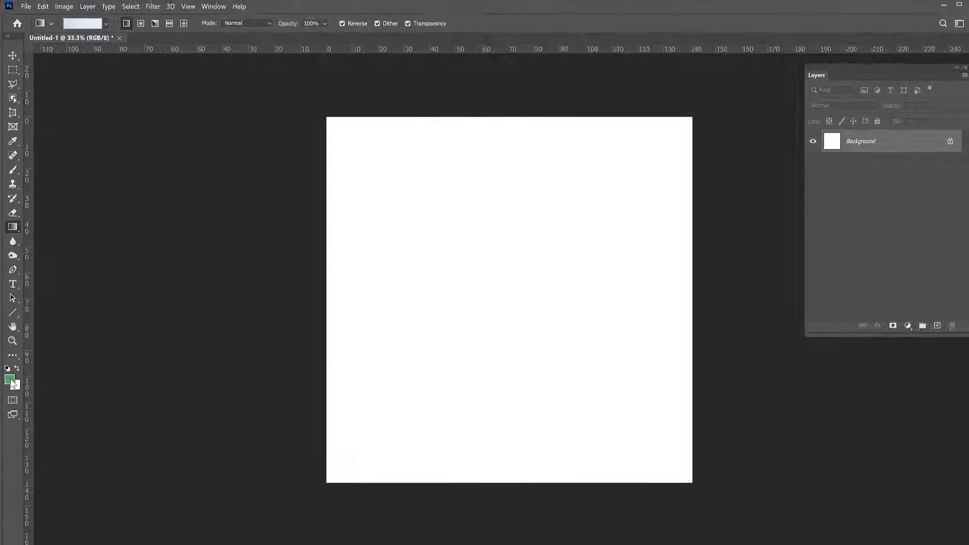
Set the background colour to yellow, hex ffd700
click(14, 381)
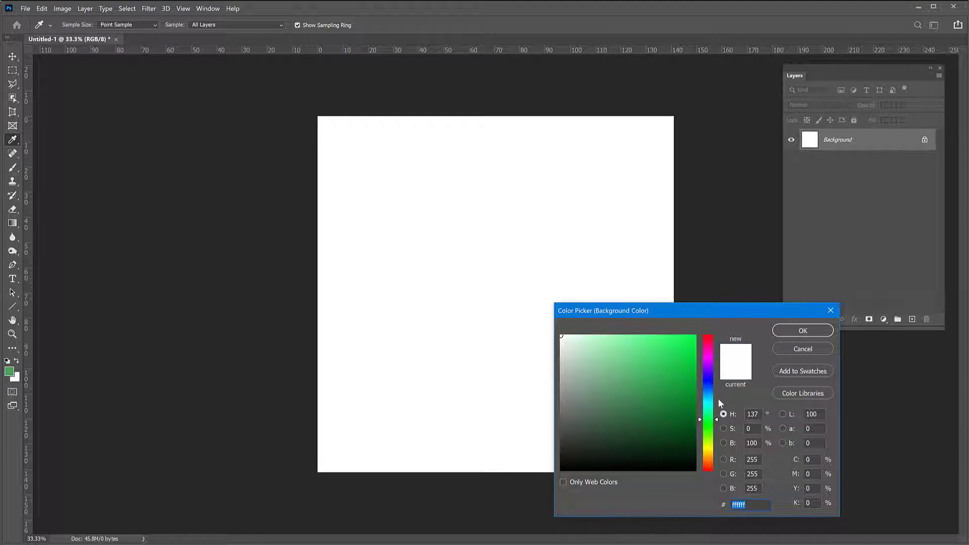
drag(711, 419, 712, 452)
click(695, 372)
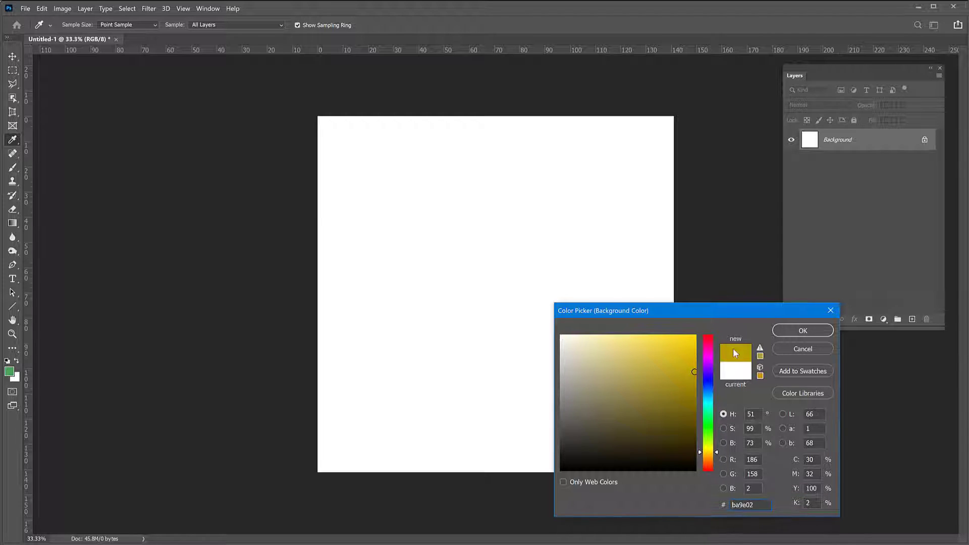
text(ffd700)
click(803, 330)
With the Gradient tool, choose the green-to-yellow Basics foreground-to-background preset
key(g)
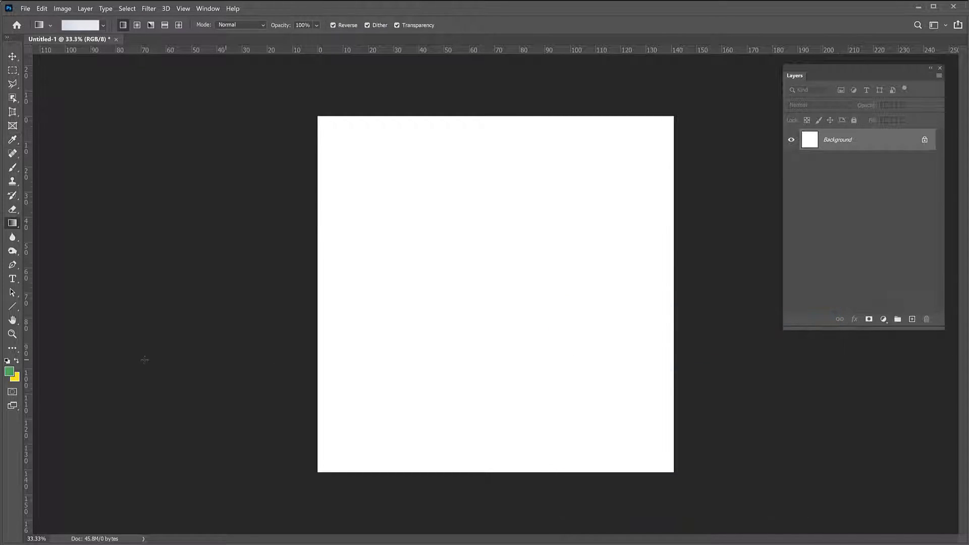
click(103, 25)
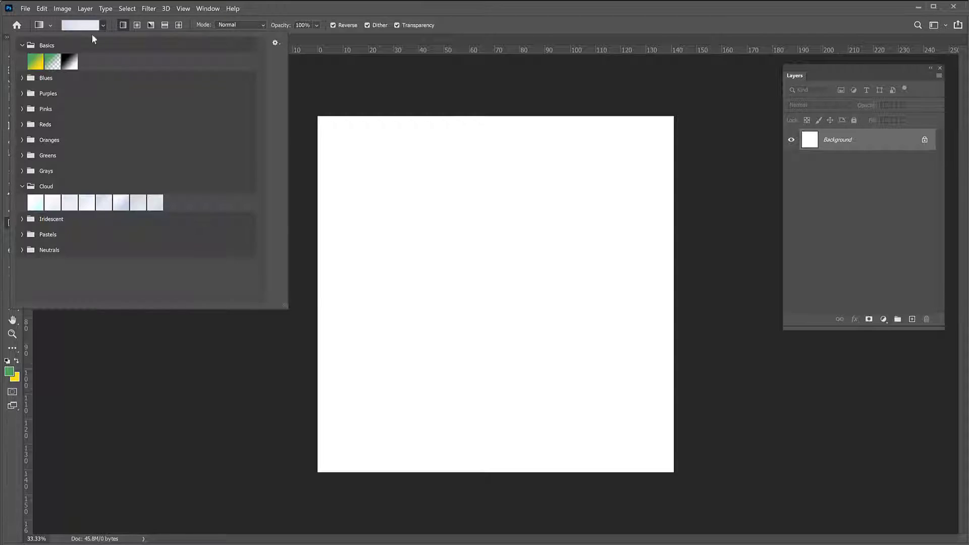
click(39, 68)
Draw a diagonal linear gradient across the canvas, green top-left fading to yellow bottom-right
click(500, 22)
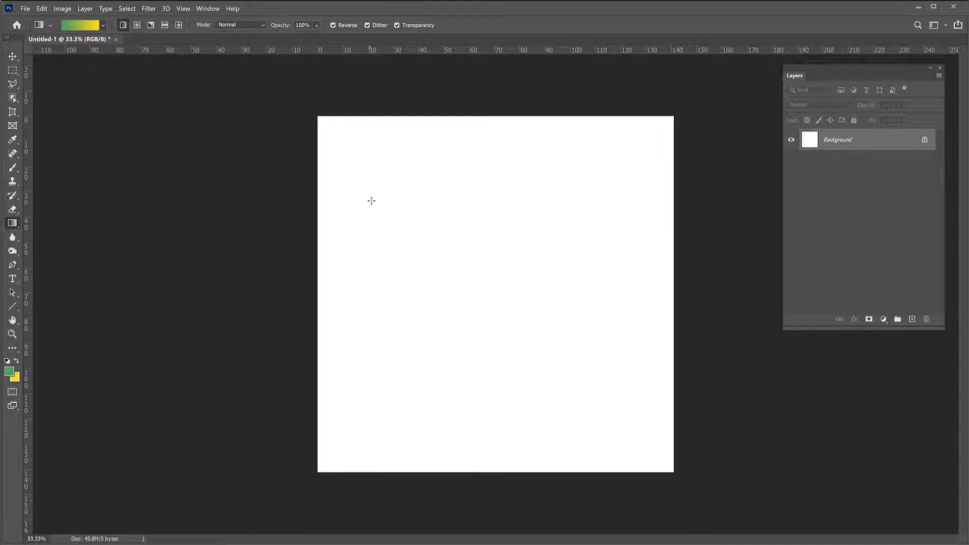
drag(352, 150, 636, 435)
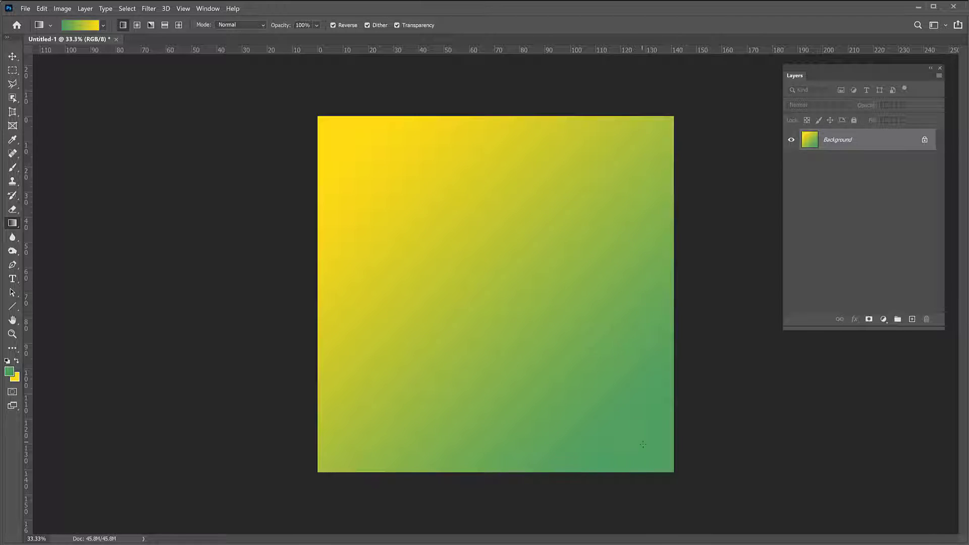
drag(643, 444, 363, 174)
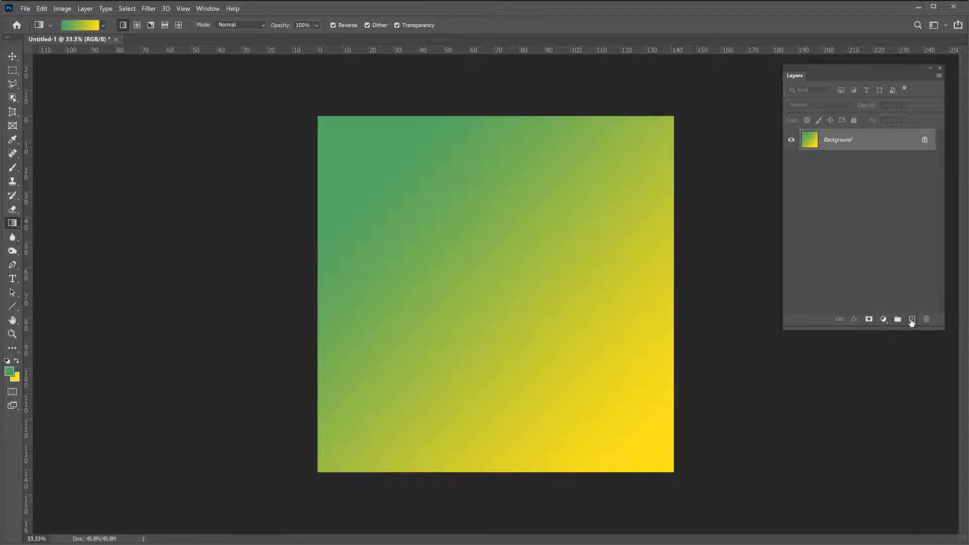
Add Layer 1, draw a green-to-yellow gradient on it, and set its opacity to 66%
click(911, 319)
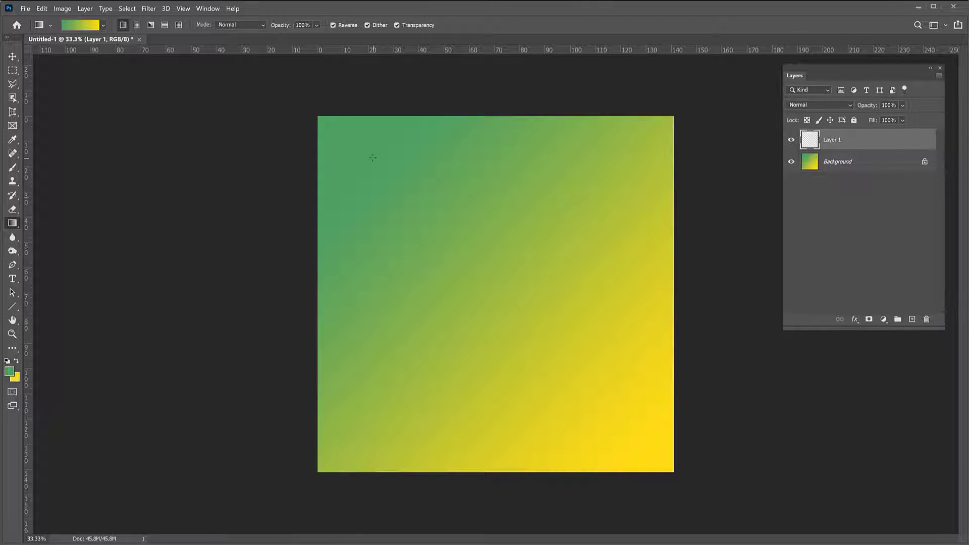
drag(352, 140, 639, 435)
click(901, 105)
drag(895, 114, 906, 120)
drag(610, 201, 474, 345)
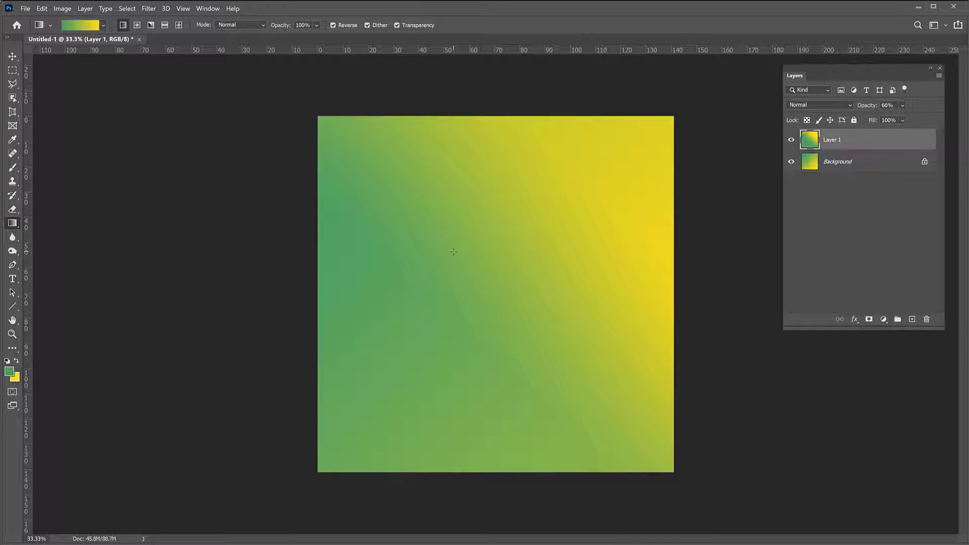
Delete the overlay layer, then select all and fill the whole canvas to start over
click(926, 319)
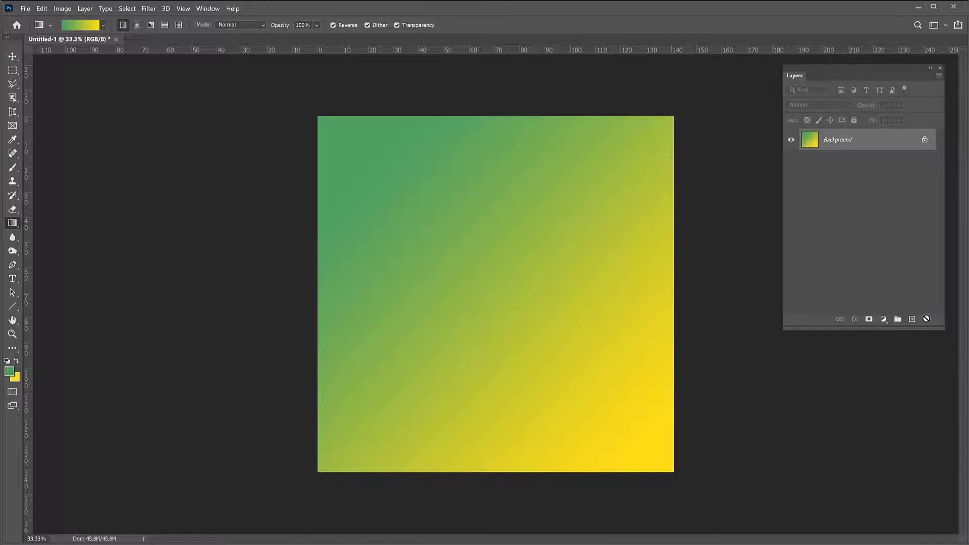
key(ctrl+a)
key(shift+BackSpace)
key(Return)
key(g)
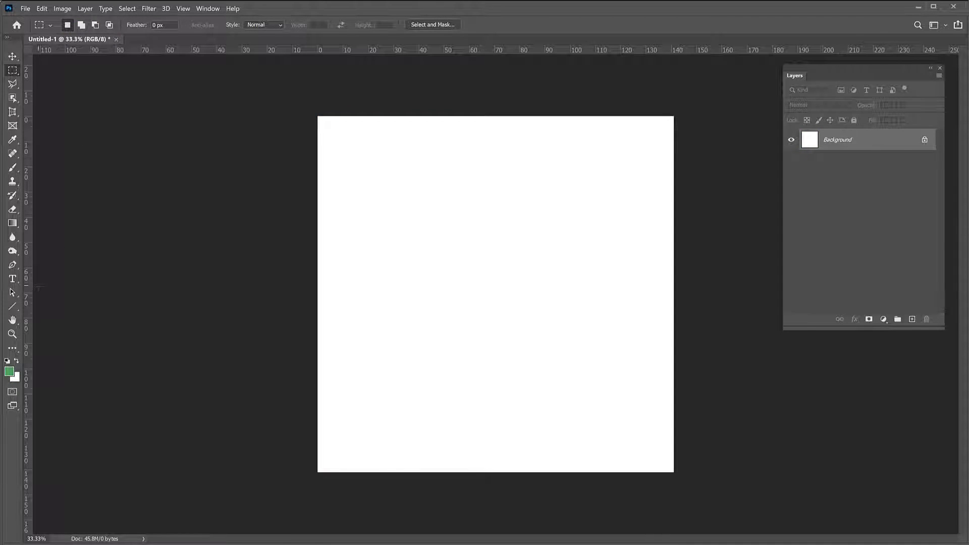
Type the word TEXT in dark red a00000 and move it near the canvas centre
click(13, 278)
click(403, 269)
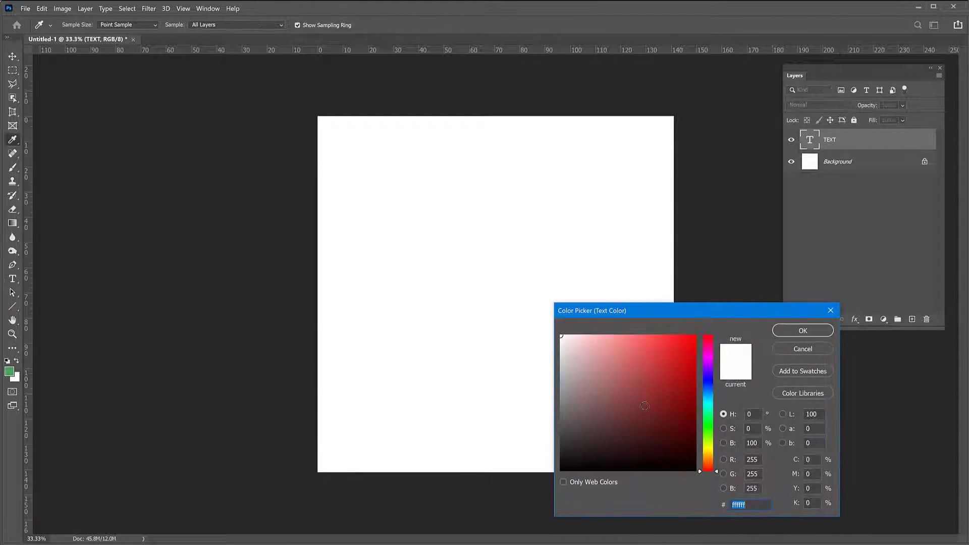
text(a00000)
click(790, 331)
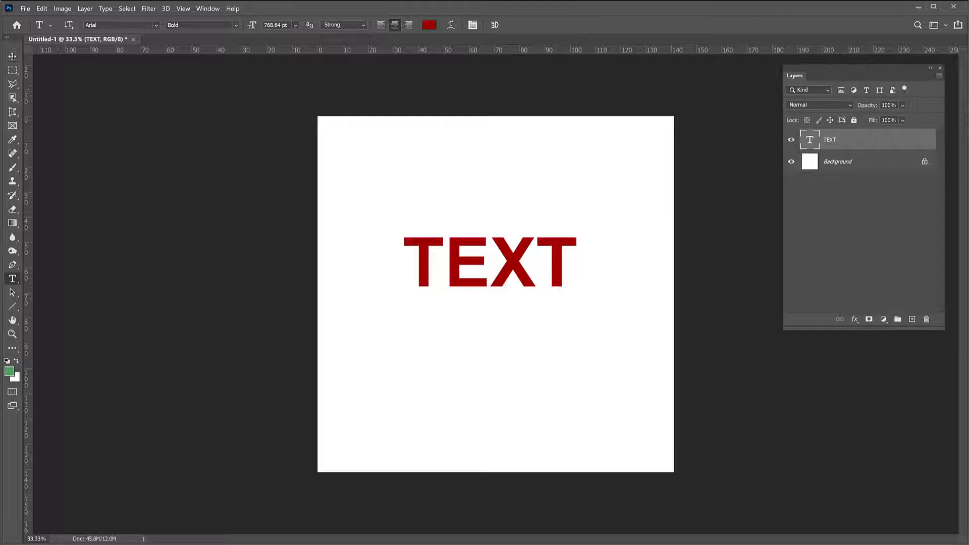
click(13, 56)
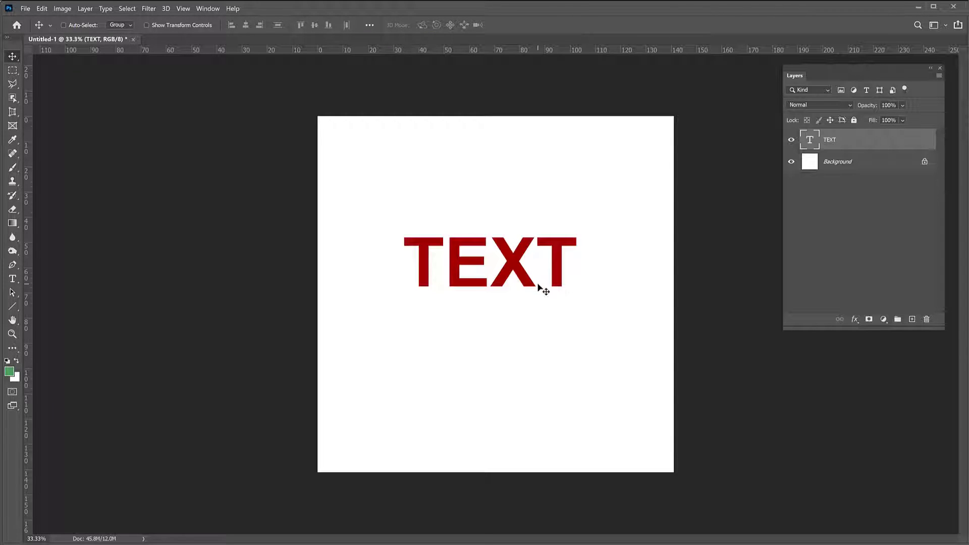
drag(537, 283, 551, 321)
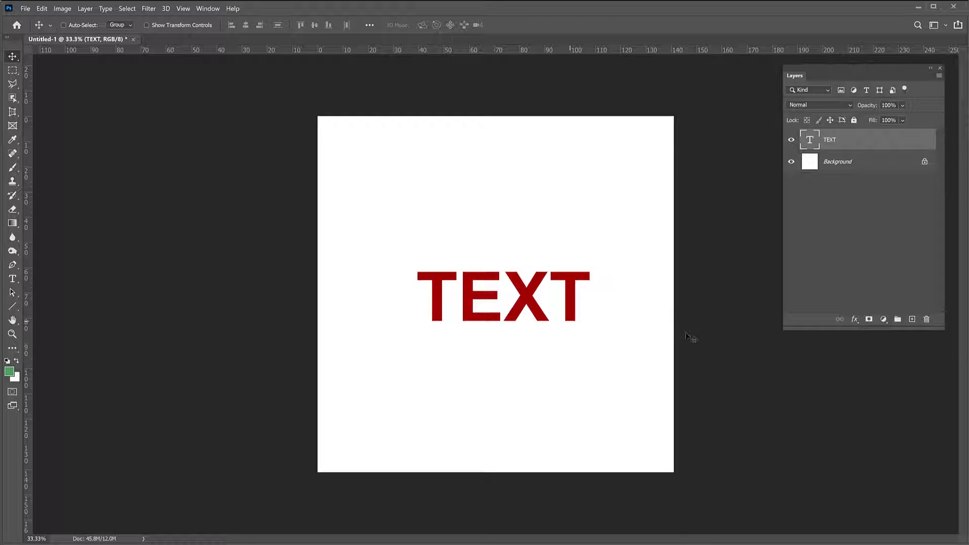
Add a new layer above TEXT and choose the green-to-transparent Basics gradient preset
click(911, 319)
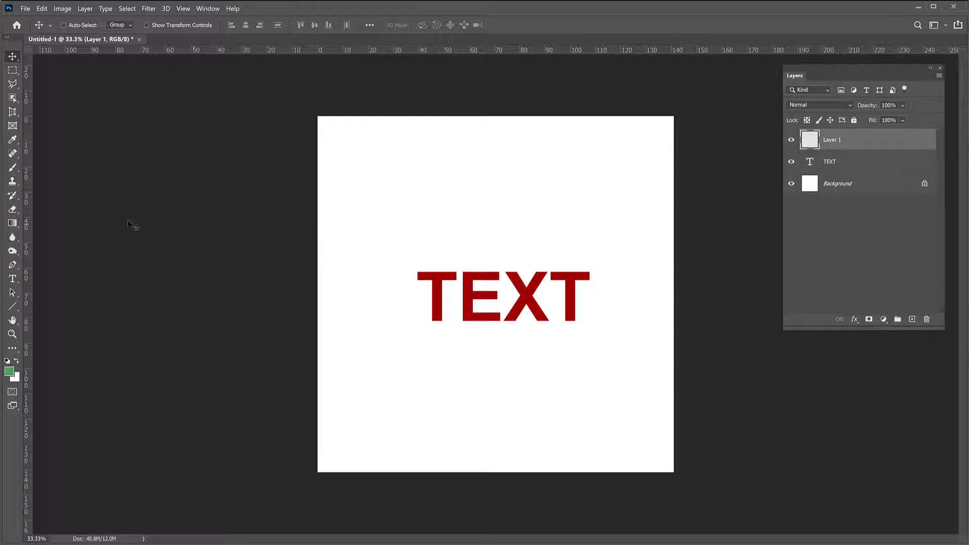
click(12, 222)
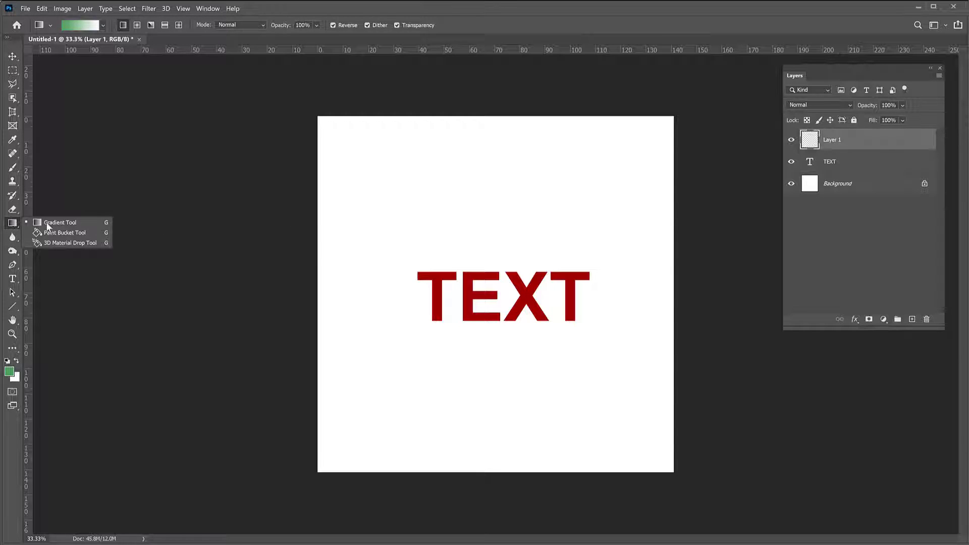
click(49, 222)
click(103, 26)
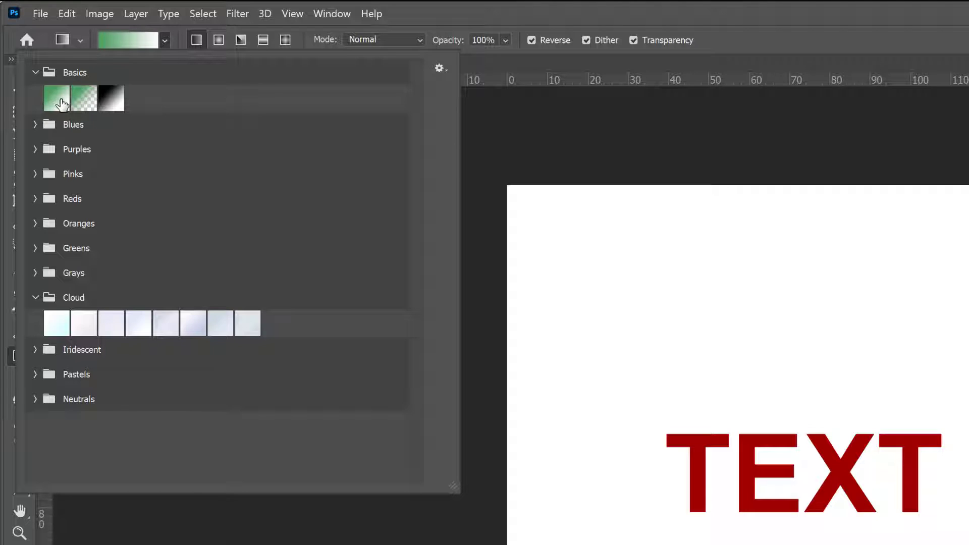
click(84, 101)
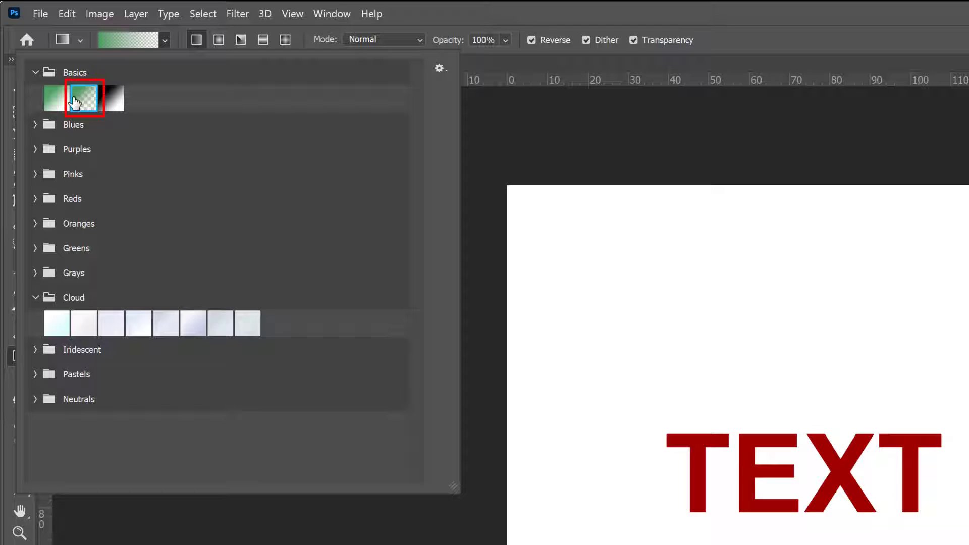
click(527, 27)
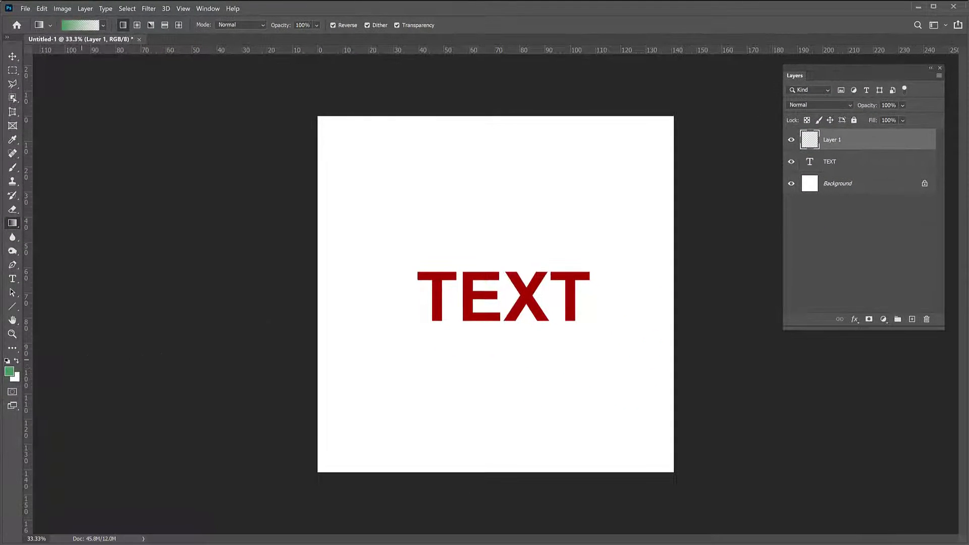
Drag the green-to-transparent gradient horizontally across TEXT and hide the Background layer
drag(648, 307, 361, 306)
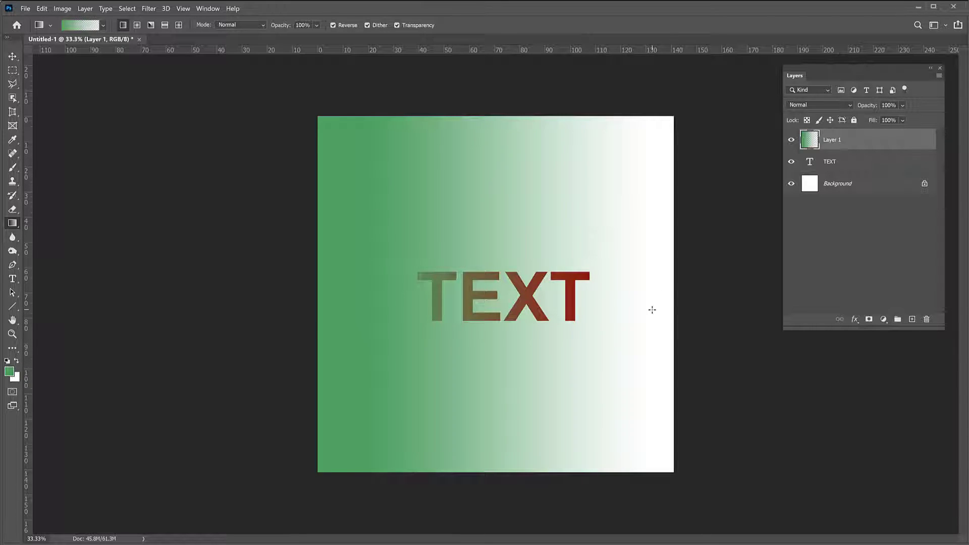
click(790, 184)
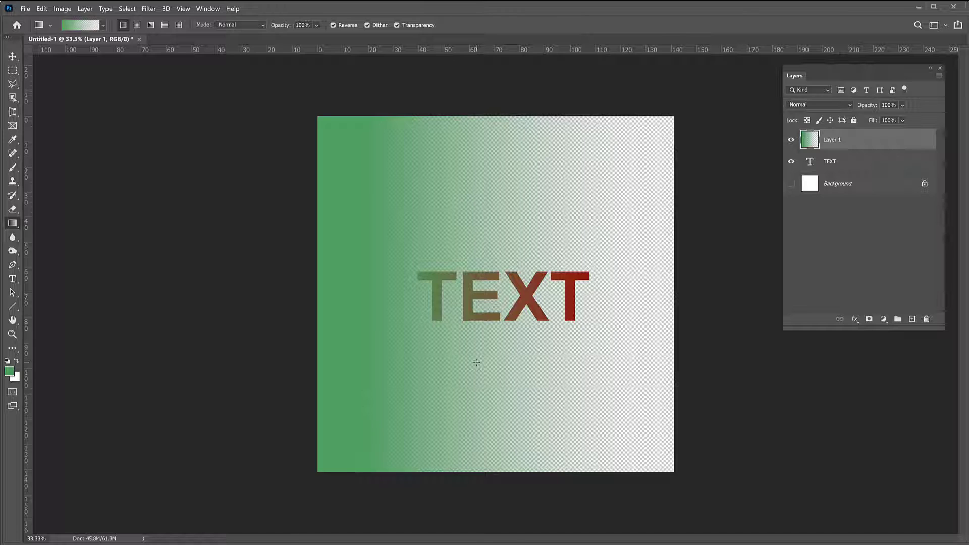
Delete the gradient layer, add a new empty layer, and pick the first Basics gradient preset
drag(921, 326, 926, 320)
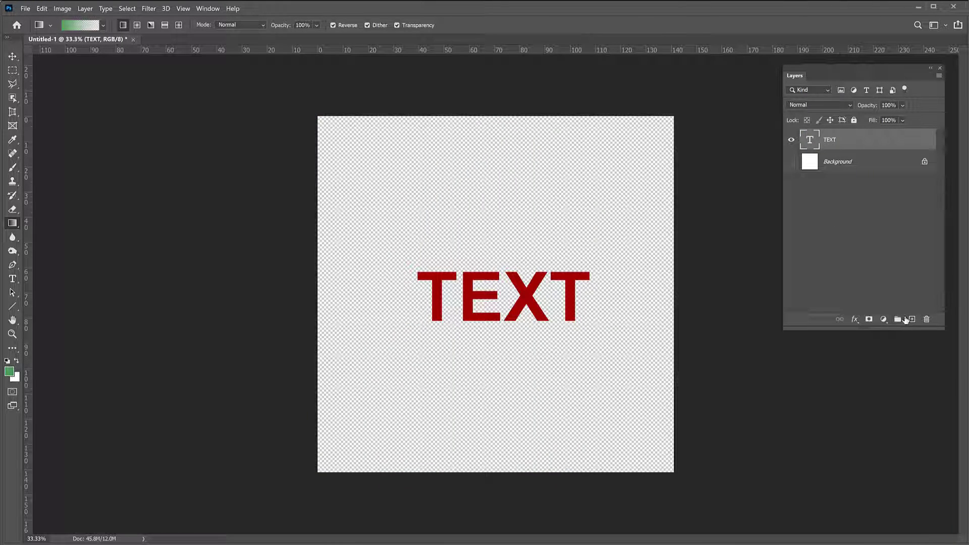
click(912, 319)
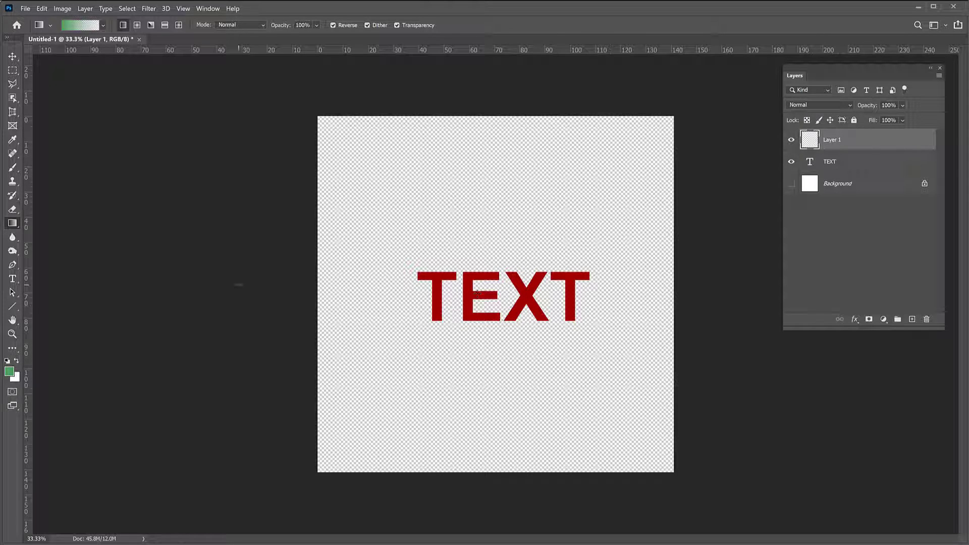
click(103, 25)
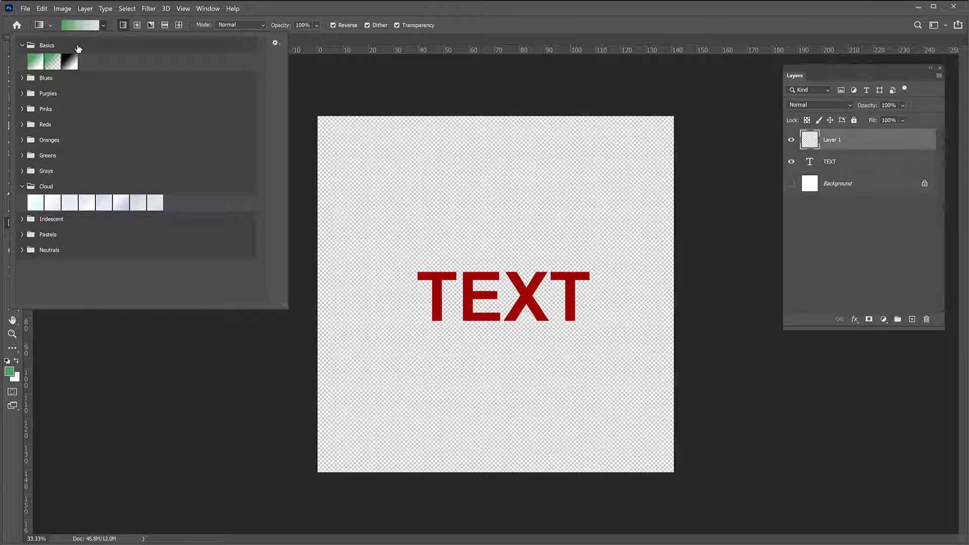
click(34, 61)
click(305, 10)
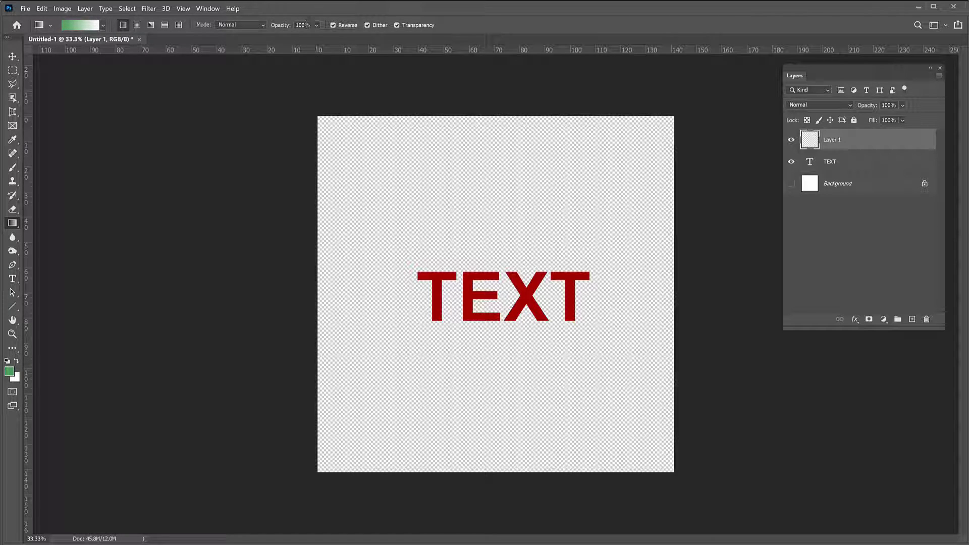
Delete the TEXT layer, set the background colour to yellow, and make Layer 1 active
drag(828, 161, 926, 319)
click(15, 377)
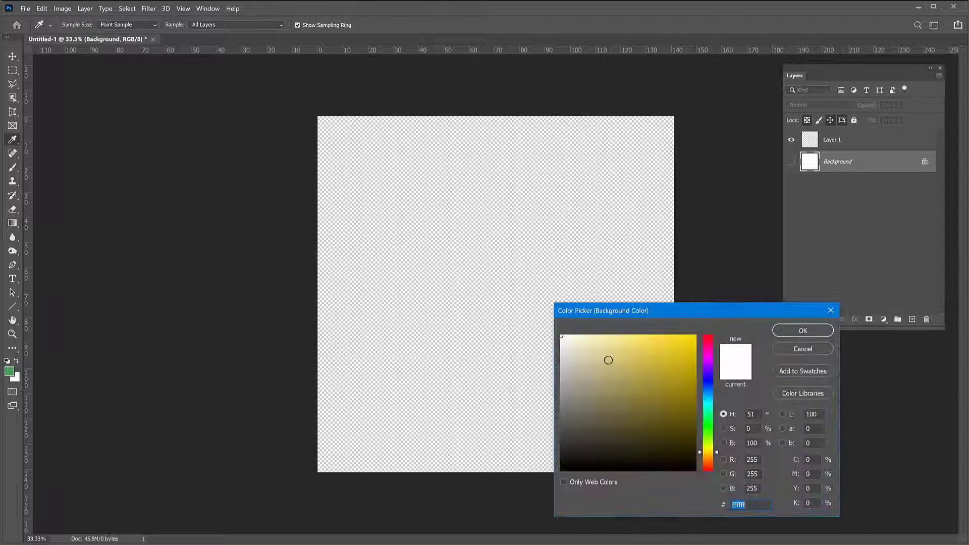
click(802, 330)
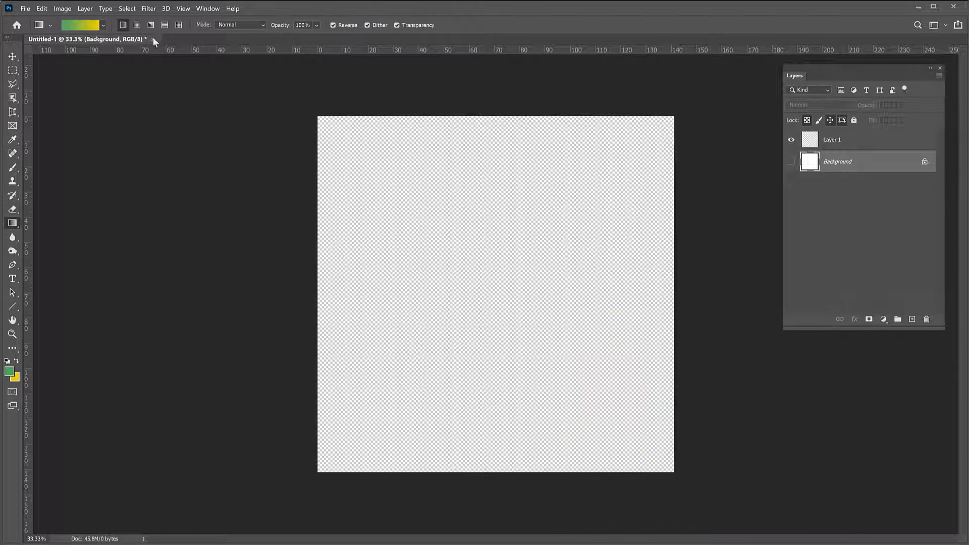
click(104, 25)
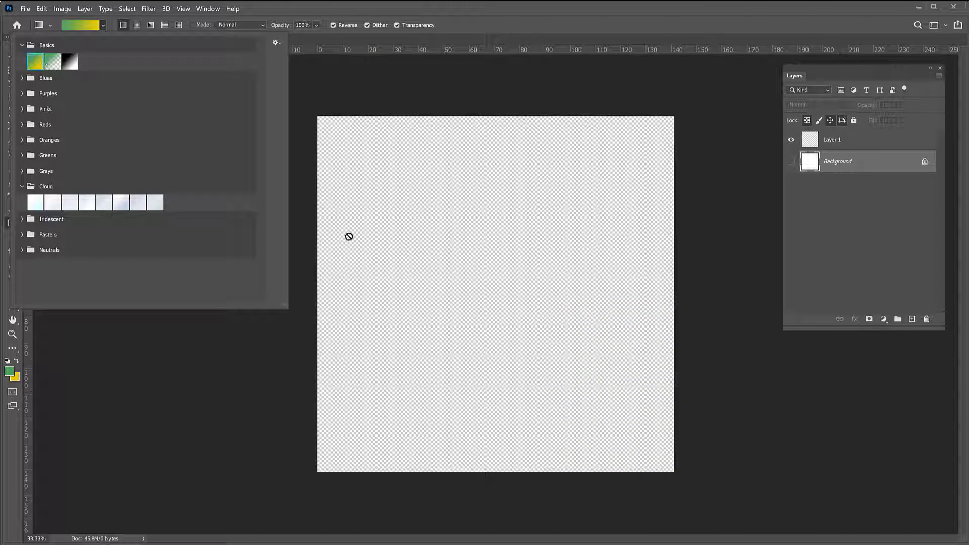
click(516, 25)
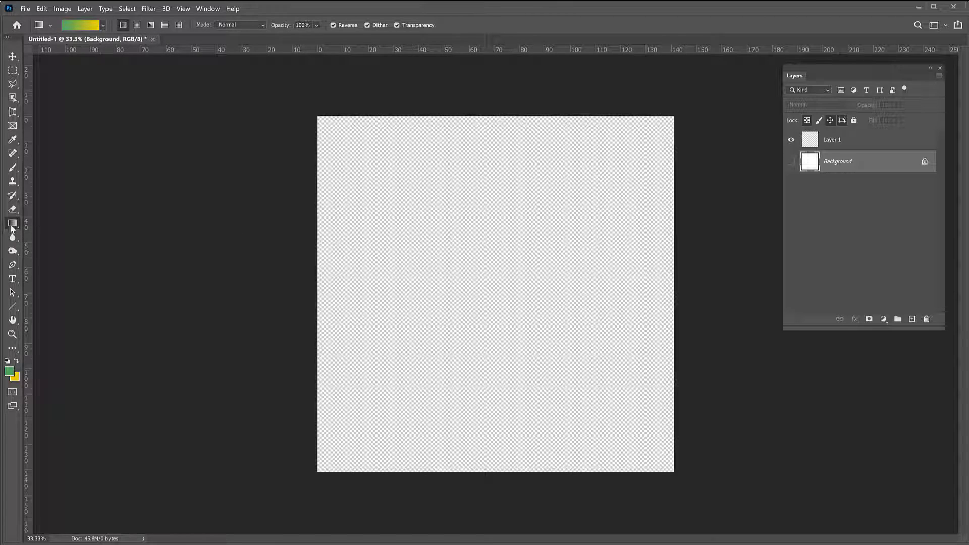
click(834, 146)
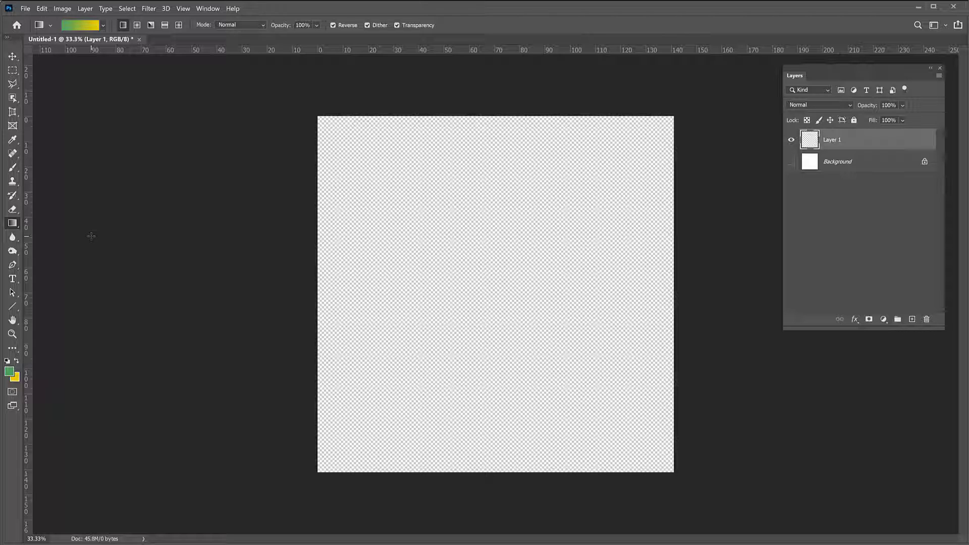
Draw a circular elliptical-marquee selection positioned near the canvas centre
click(13, 70)
click(40, 80)
drag(487, 287, 747, 464)
drag(588, 394, 531, 342)
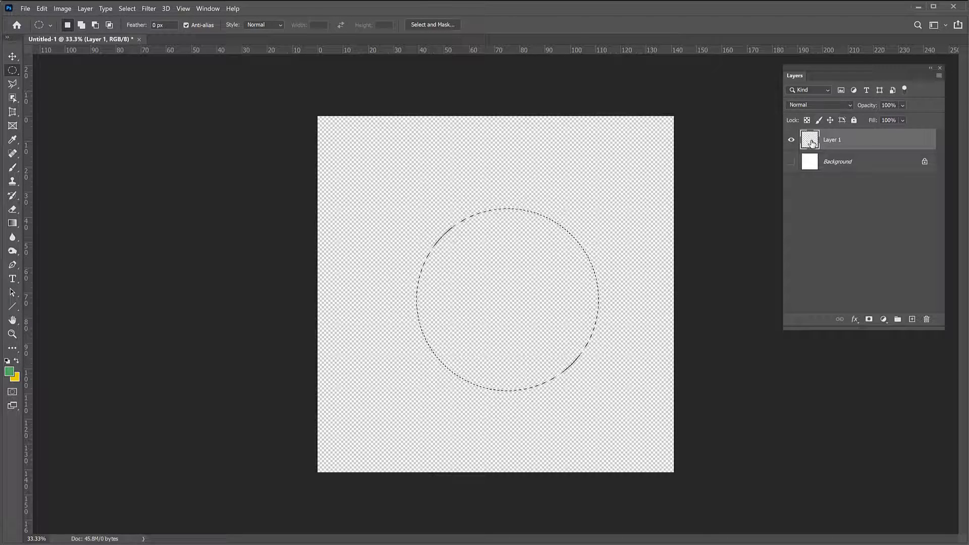
drag(505, 276, 493, 271)
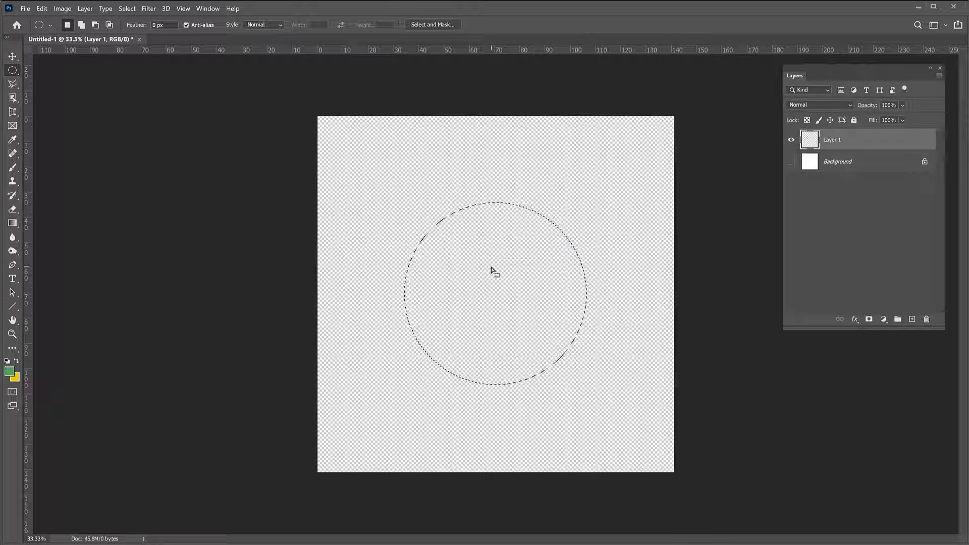
Fill the circle with a diagonal yellow-to-green gradient, then undo a trial move of it
click(12, 222)
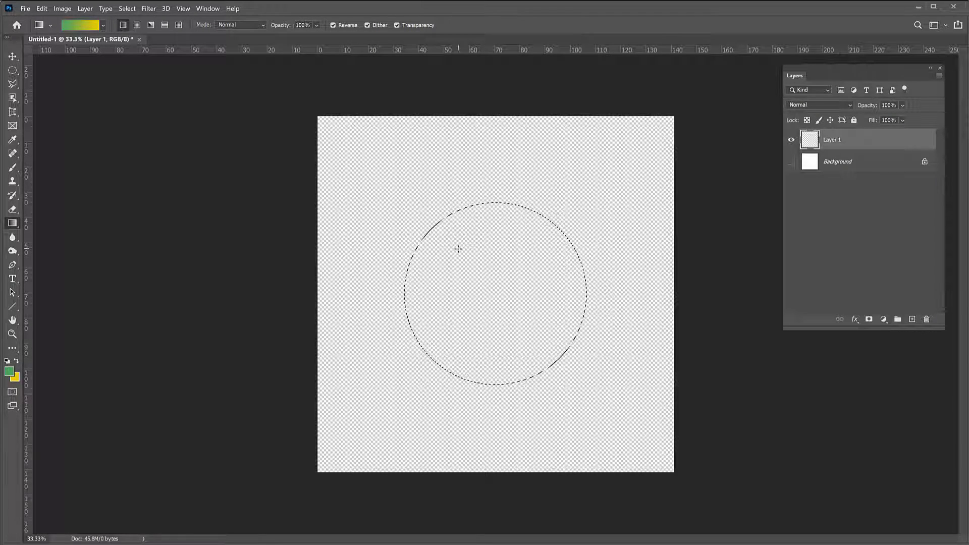
drag(417, 203, 606, 397)
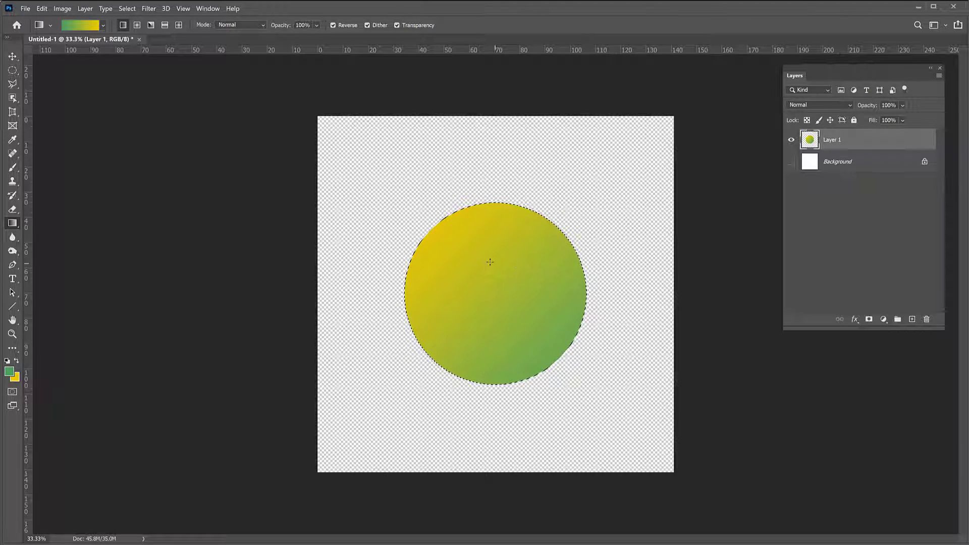
click(13, 70)
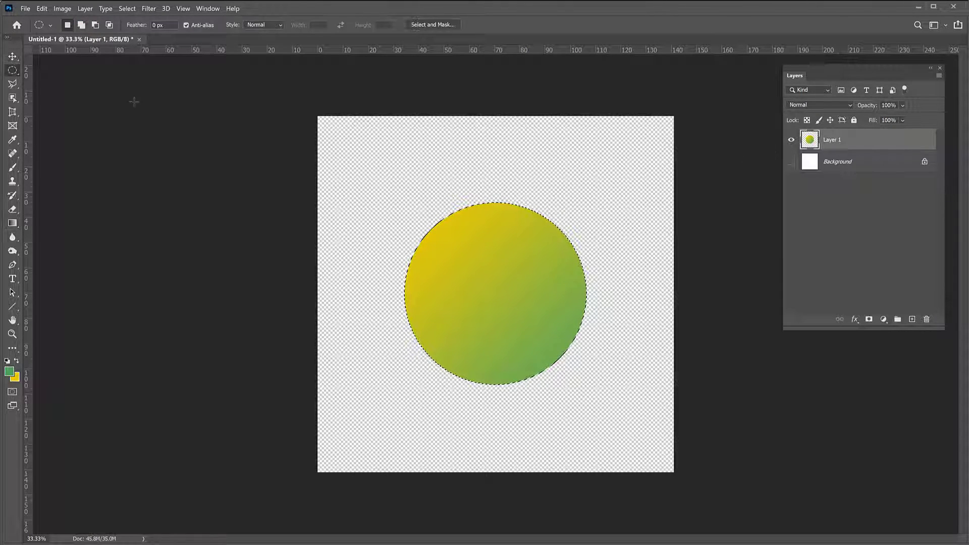
click(122, 96)
click(12, 56)
drag(558, 375, 533, 304)
key(ctrl+z)
key(ctrl+z)
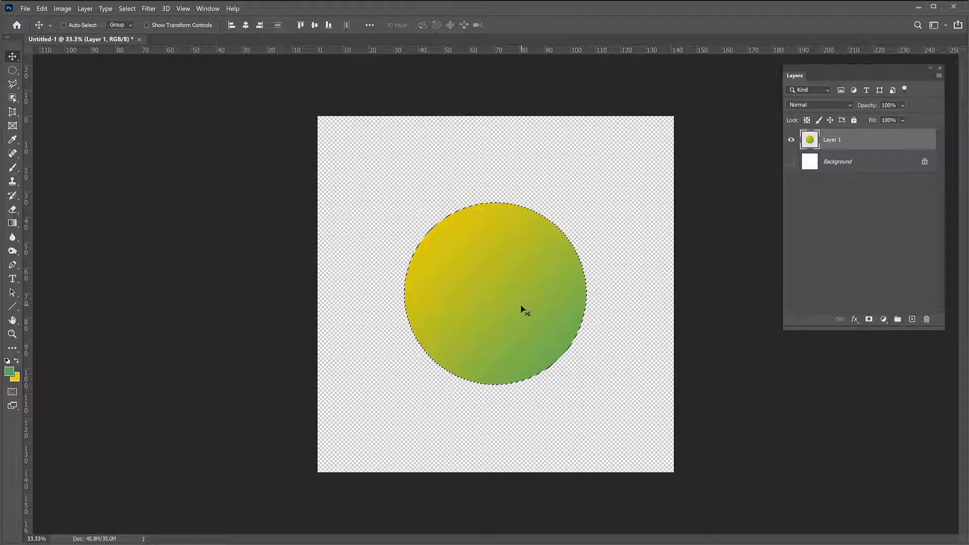
Delete the circle, deselect, and fill all of Layer 1 with a diagonal yellow-to-green gradient
key(Delete)
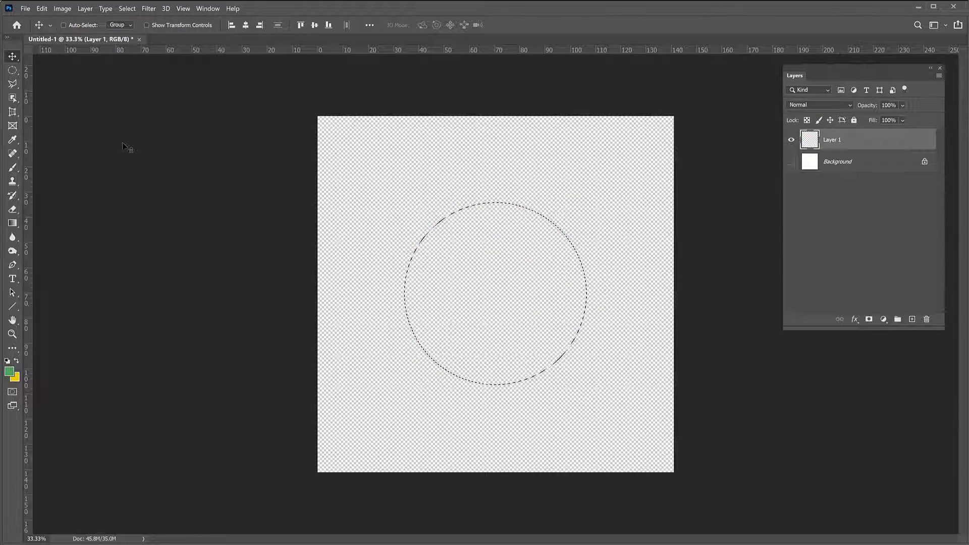
click(12, 70)
key(ctrl+d)
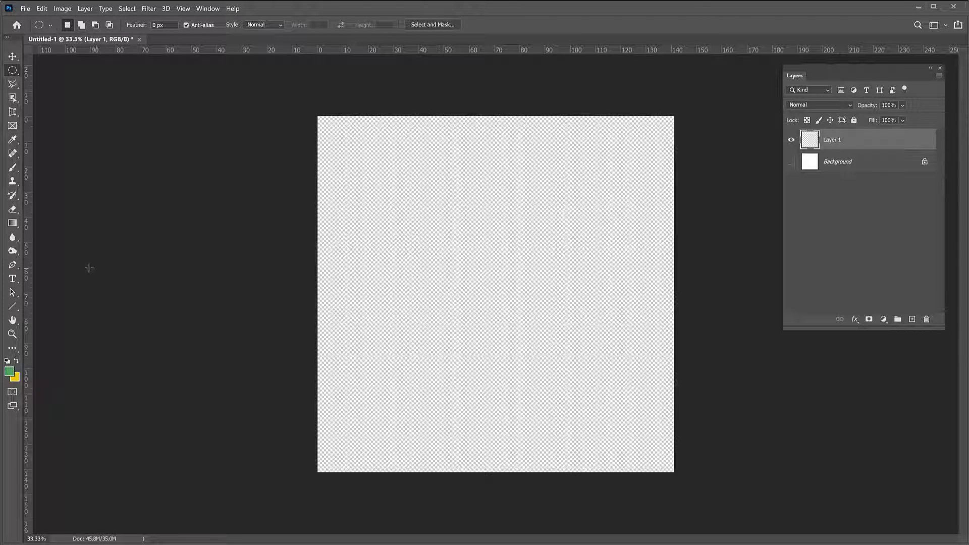
click(18, 224)
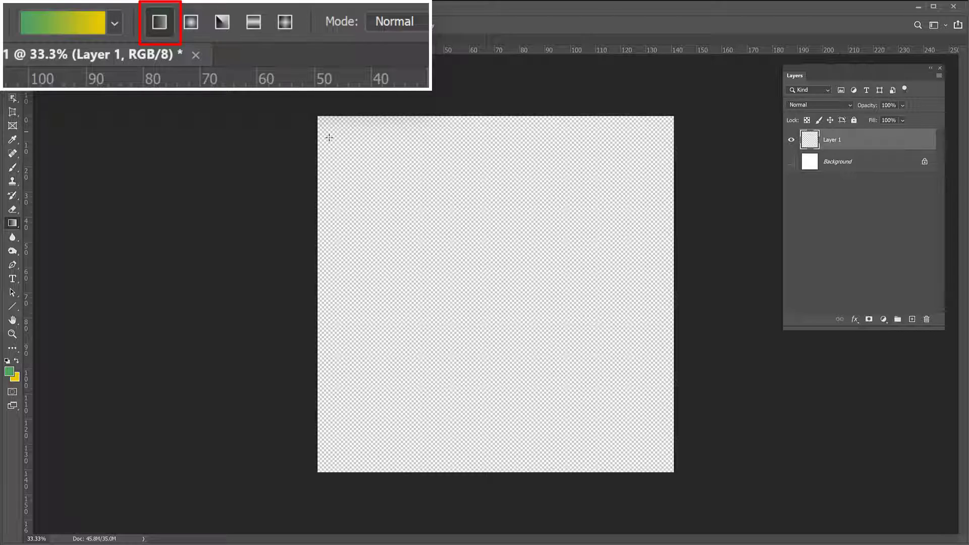
drag(346, 144, 643, 439)
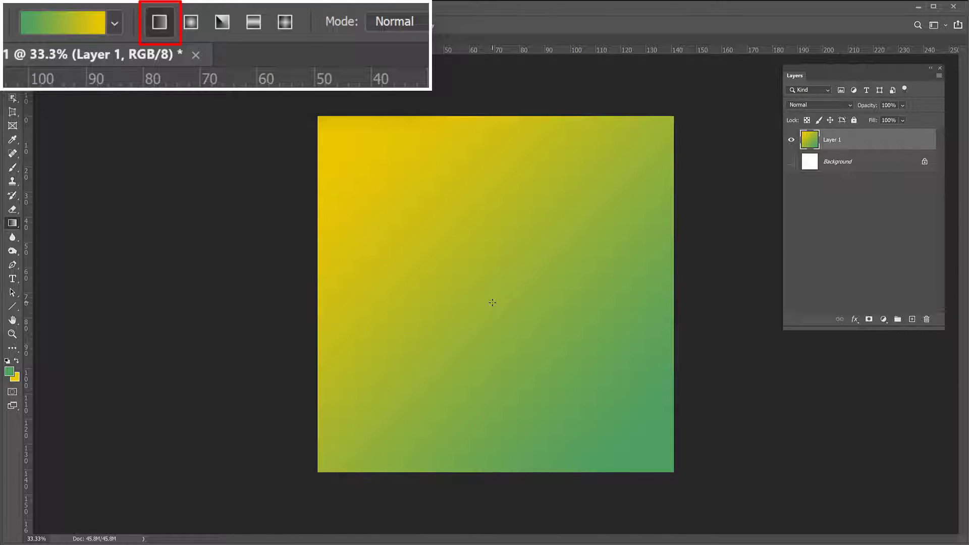
Undo the full-canvas gradient, then swap foreground and background colours repeatedly, ending with green foreground
key(ctrl+z)
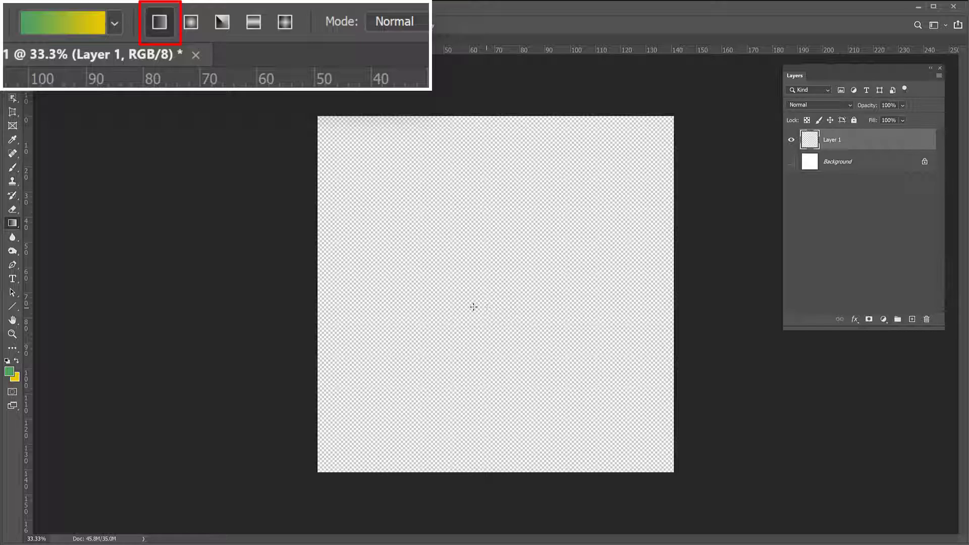
click(16, 359)
click(16, 359)
click(16, 359)
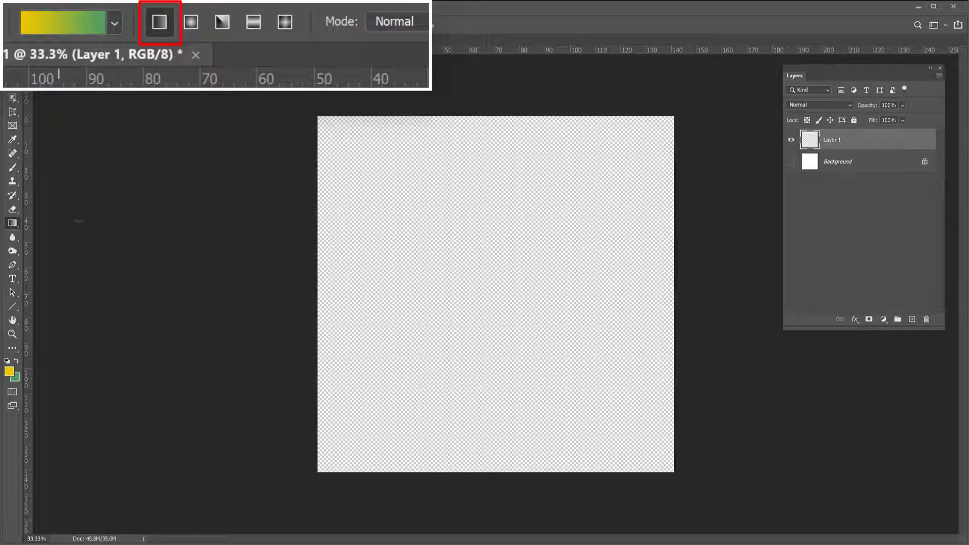
click(17, 360)
click(17, 360)
click(17, 359)
click(16, 359)
click(16, 359)
click(17, 359)
click(17, 359)
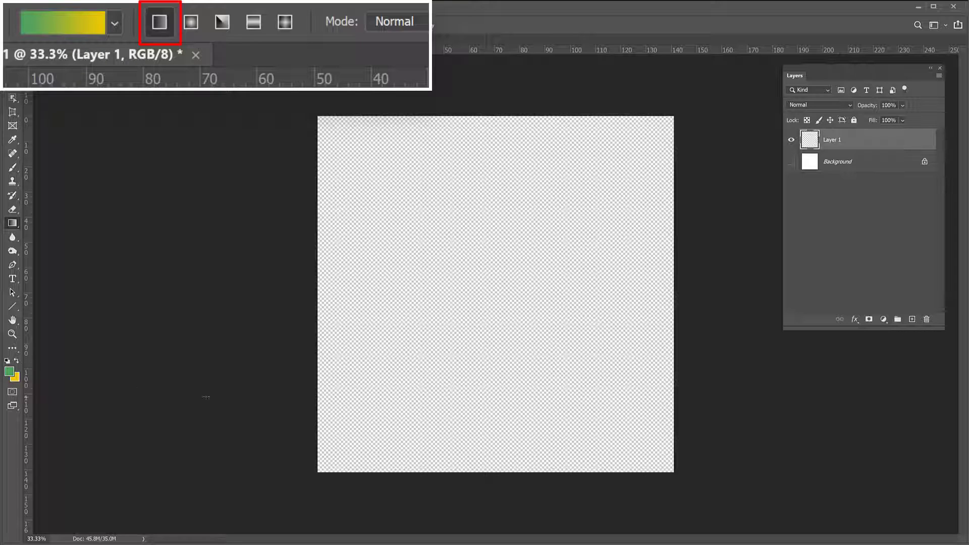
key(x)
key(x)
key(x)
key(x)
Try and undo a diagonal gradient, then drag a horizontal yellow-to-green linear gradient
drag(339, 136, 651, 448)
key(ctrl+z)
drag(395, 203, 617, 239)
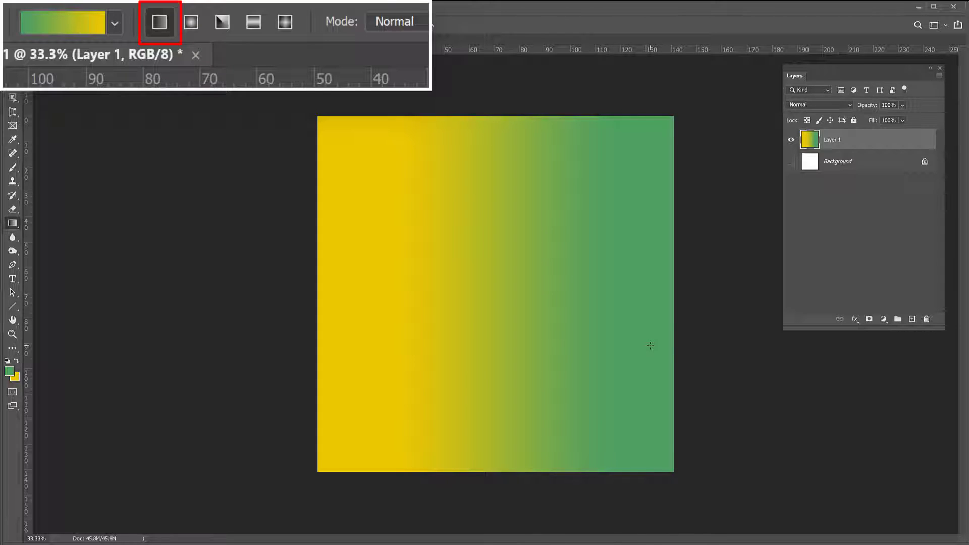
Undo the horizontal gradient and switch the gradient style to Radial
key(ctrl+z)
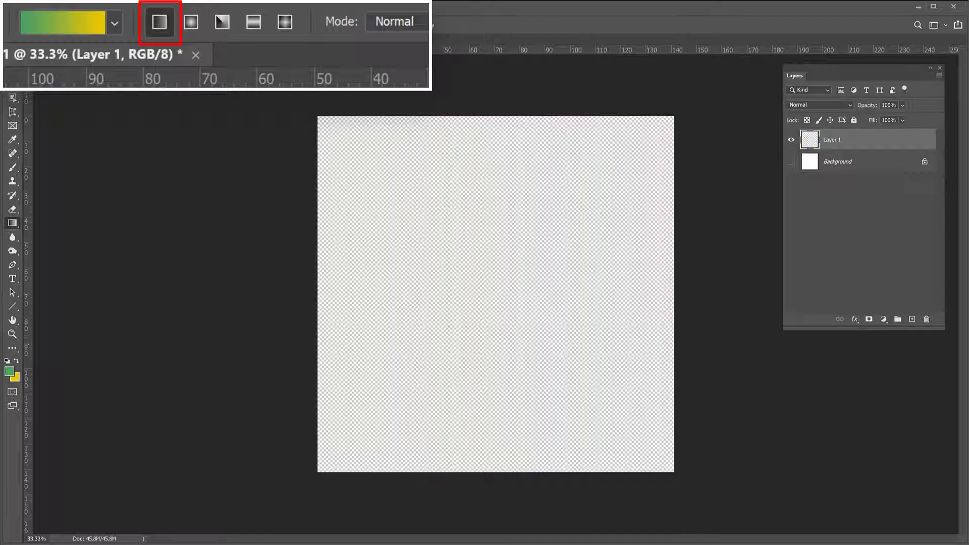
click(190, 20)
click(190, 20)
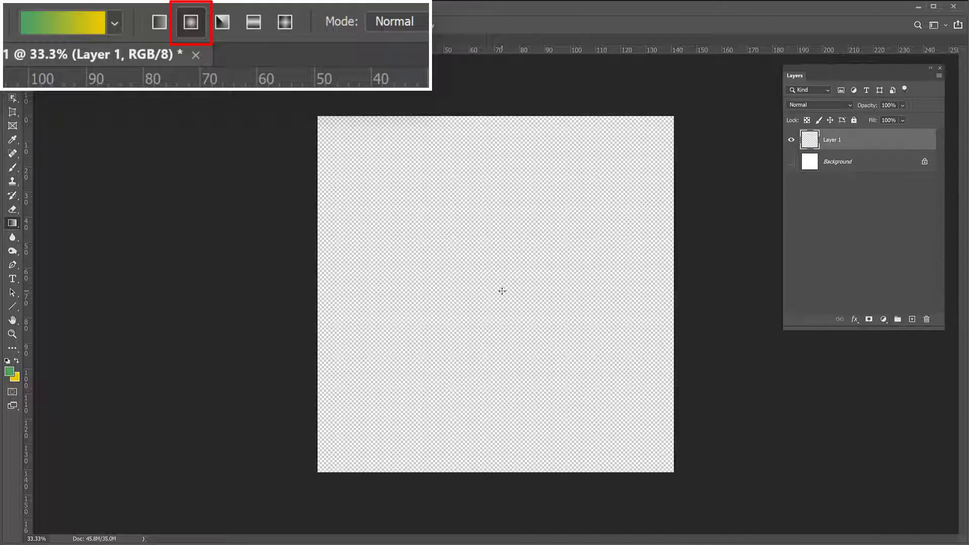
Draw and redraw radial gradients, settling on a larger yellow centre near the canvas middle
drag(499, 294, 692, 165)
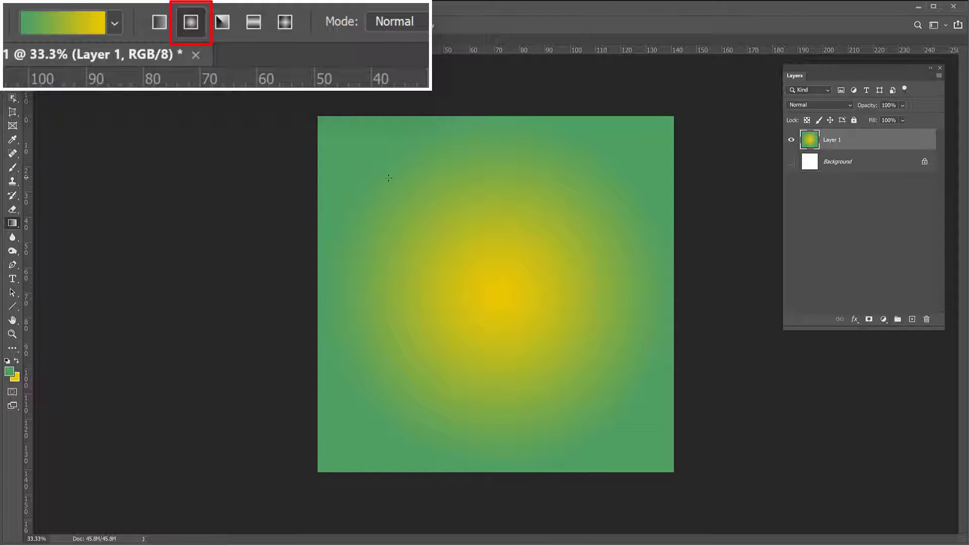
drag(389, 178, 543, 281)
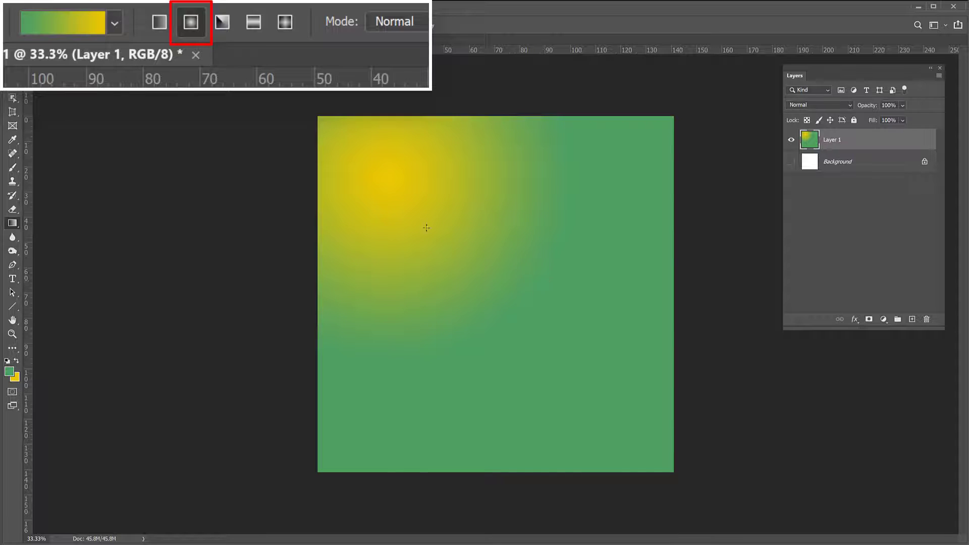
drag(416, 211, 565, 342)
drag(526, 309, 527, 309)
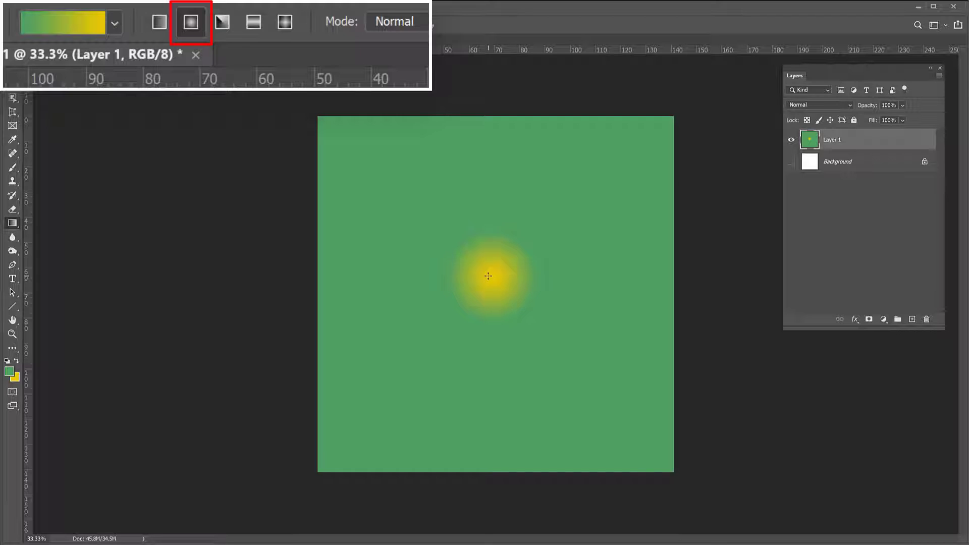
drag(487, 276, 586, 387)
drag(497, 282, 637, 224)
drag(516, 303, 628, 393)
drag(487, 275, 383, 166)
drag(481, 277, 583, 392)
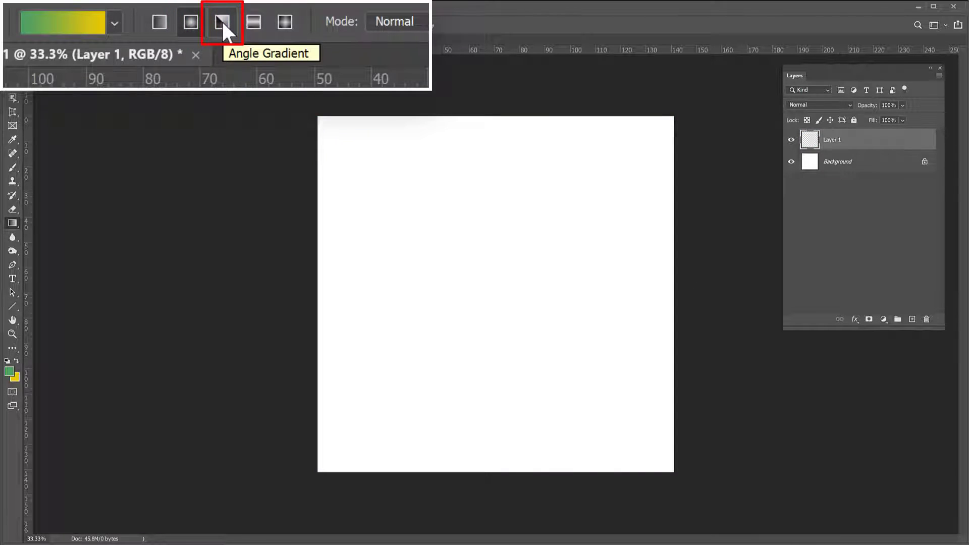
Switch to Angle Gradient and draw one from near the centre toward the upper right
click(222, 22)
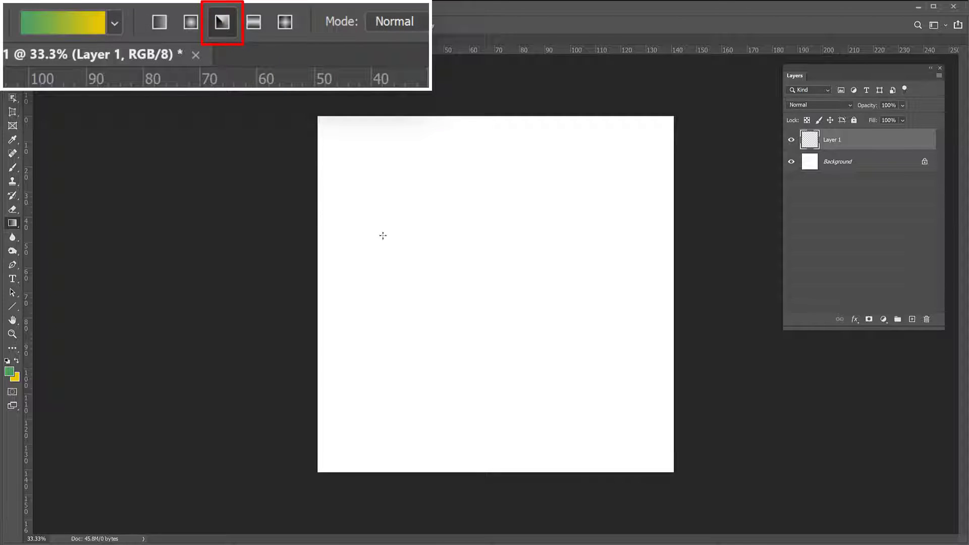
drag(511, 270, 626, 166)
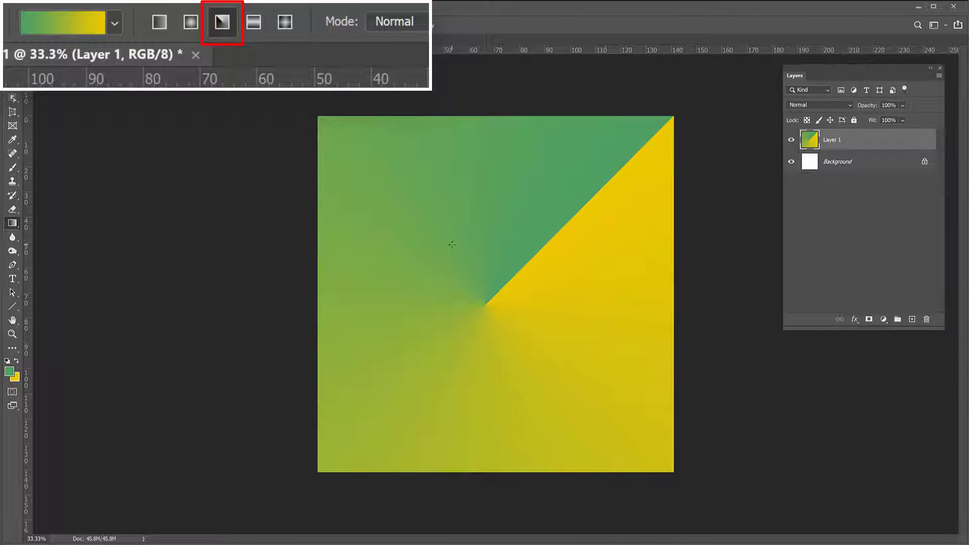
Clear the angle gradient, choose Reflected Gradient and draw one upward from the centre
key(ctrl+z)
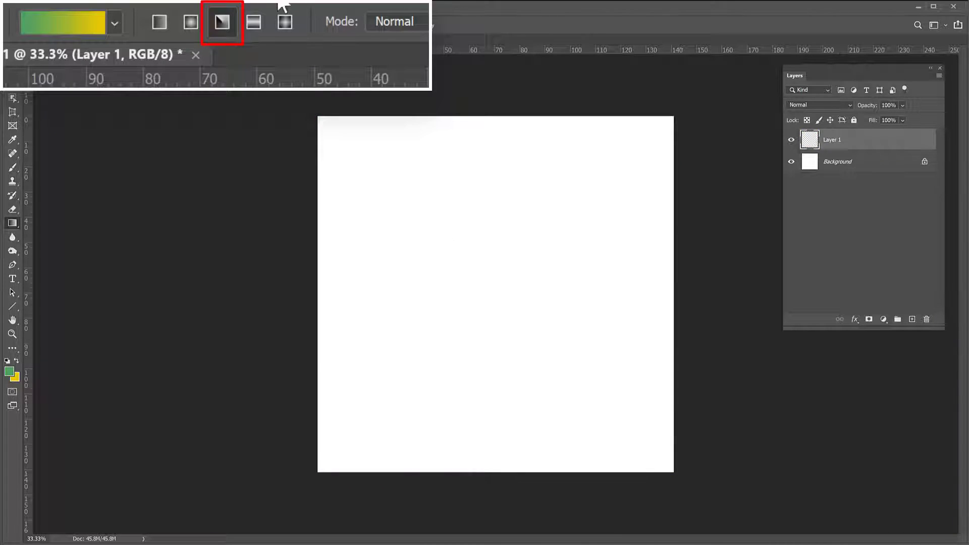
click(259, 21)
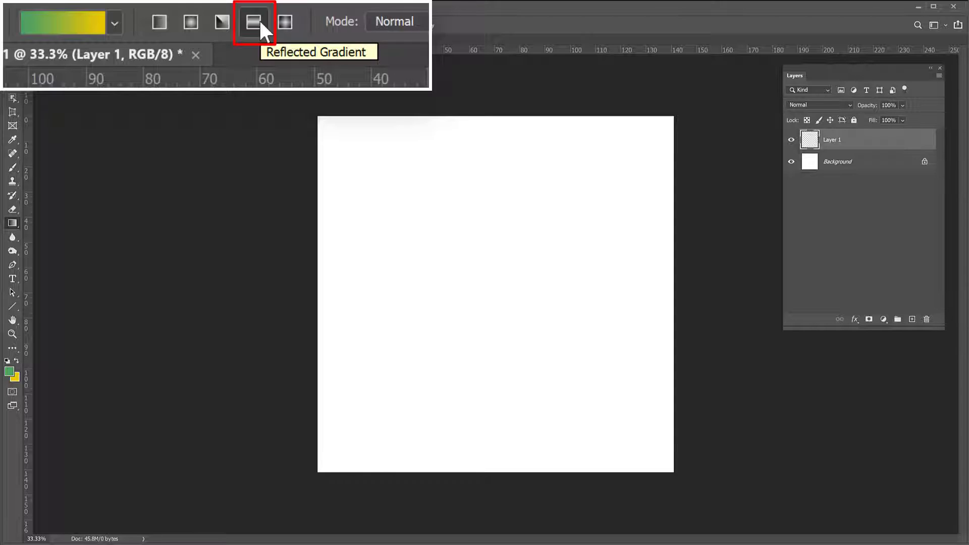
drag(495, 281, 493, 141)
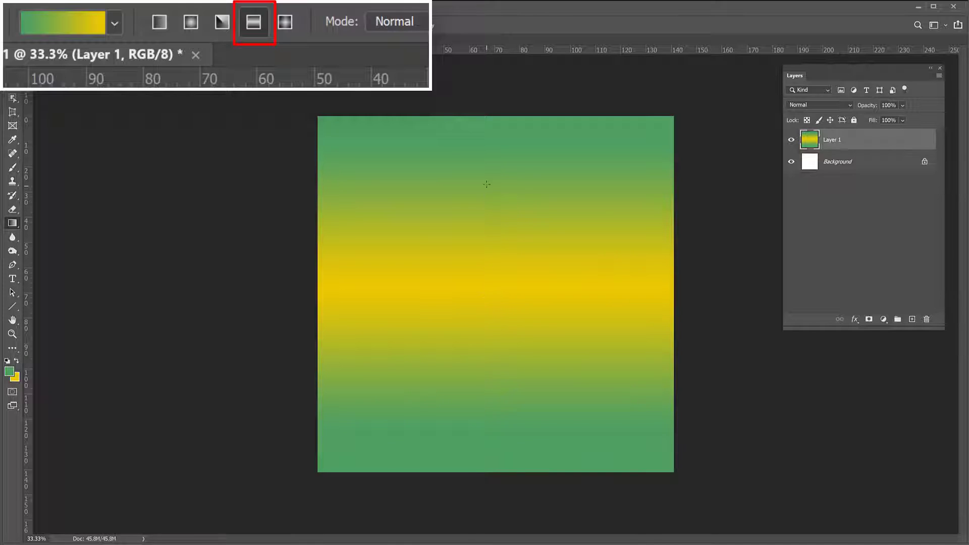
Redraw the reflected gradient horizontally, then diagonally toward lower left and upper right
drag(490, 289, 648, 290)
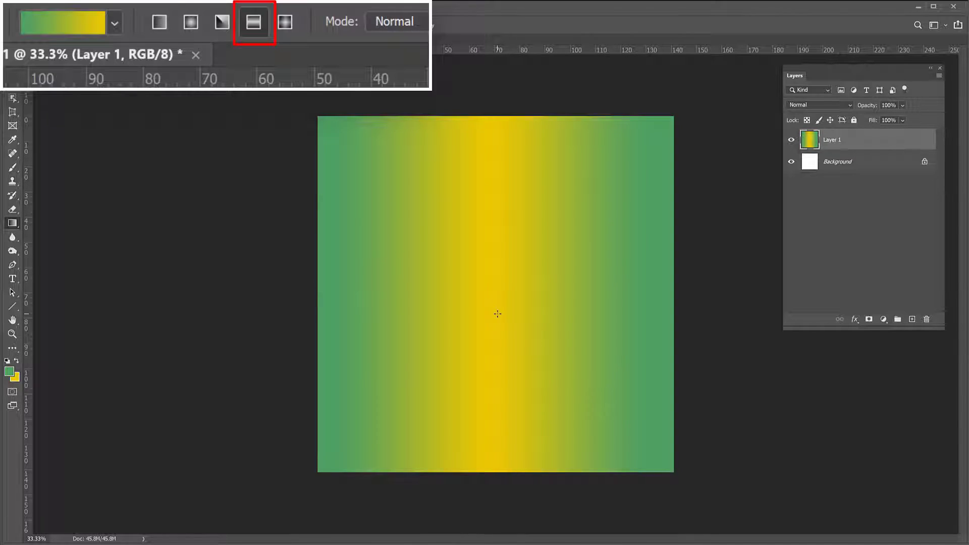
drag(503, 284, 634, 153)
drag(474, 316, 356, 434)
drag(523, 264, 629, 173)
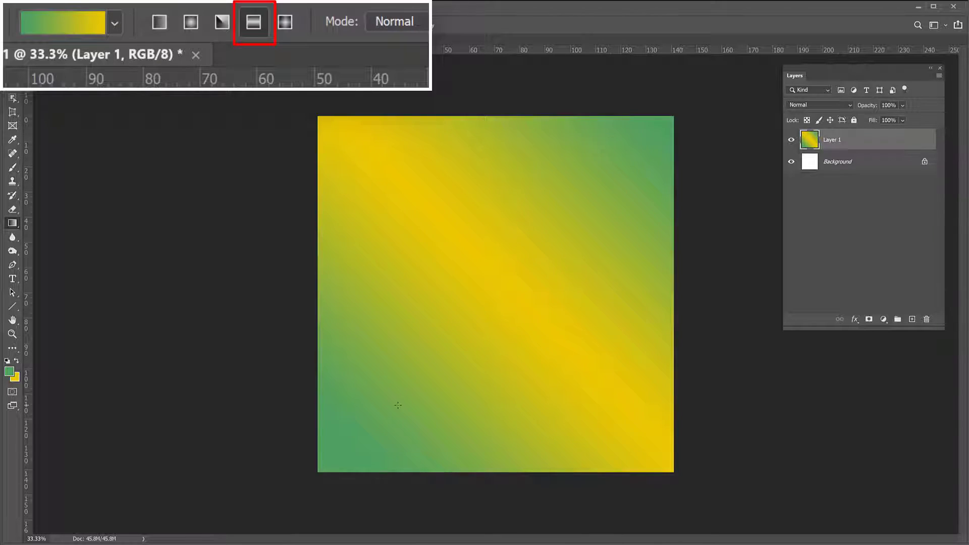
Clear Layer 1 and fill it with a diamond gradient dragged out from the centre
key(Delete)
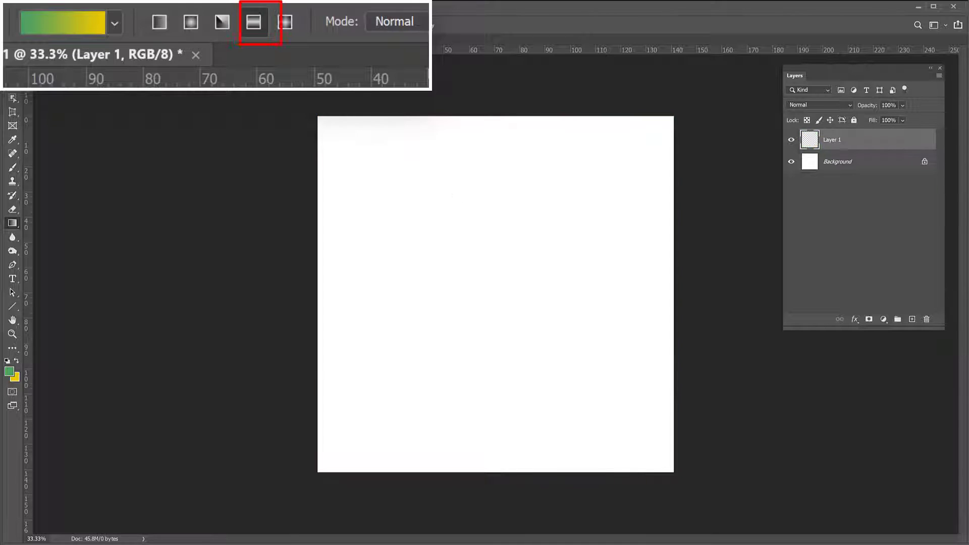
click(285, 23)
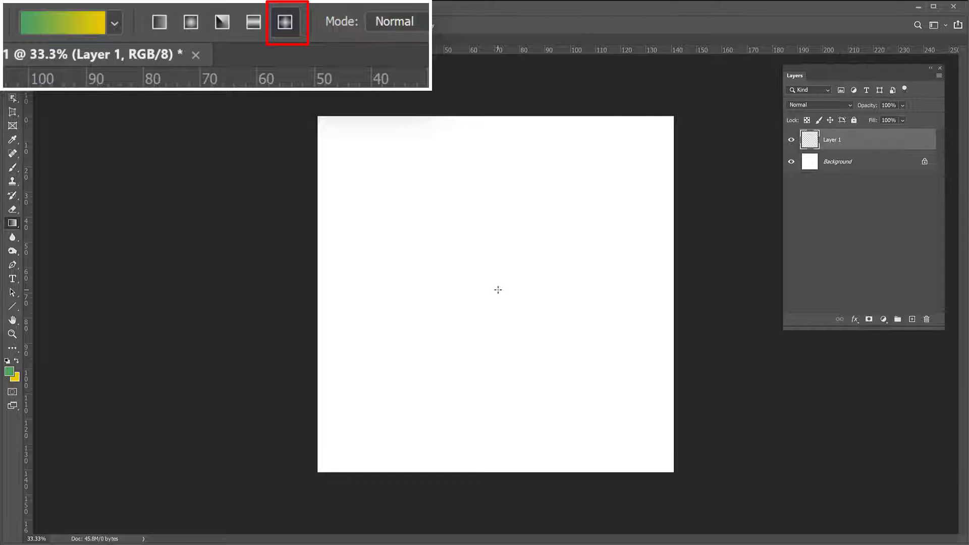
drag(498, 290, 658, 147)
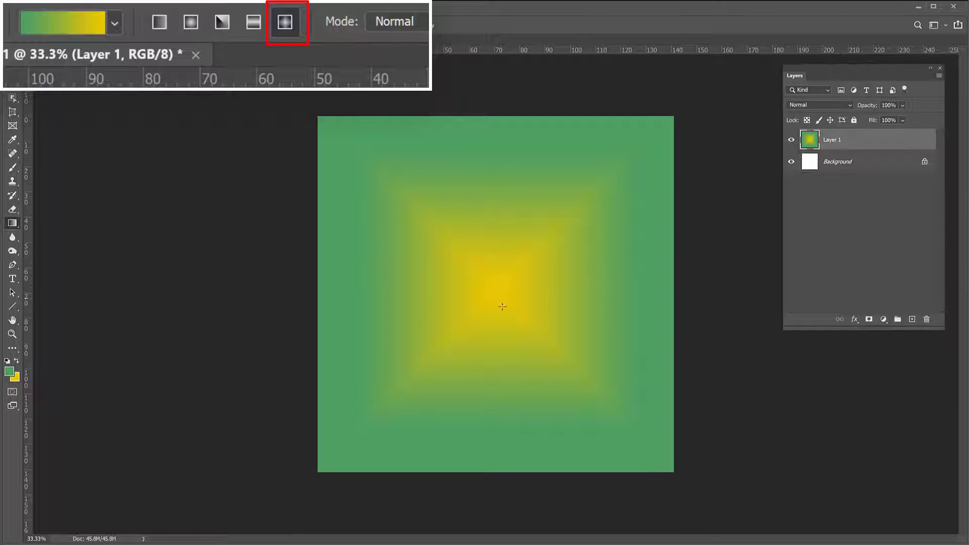
Duplicate the layer, then delete Layer 2 and Layer 1, leaving only Background
key(ctrl+j)
drag(832, 140, 927, 318)
click(925, 321)
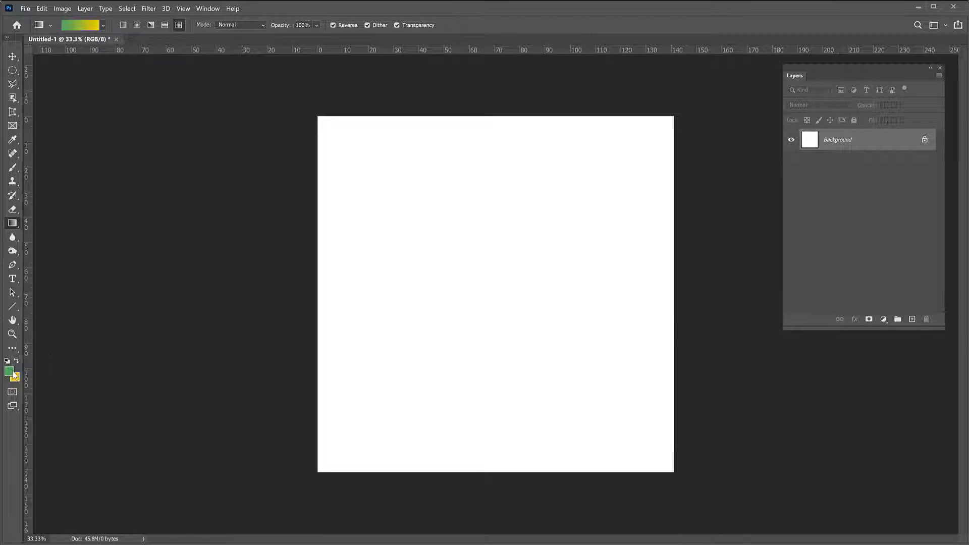
Open the gradient presets and expand the Blues, Purples, Pinks, Reds and Oranges groups
click(103, 25)
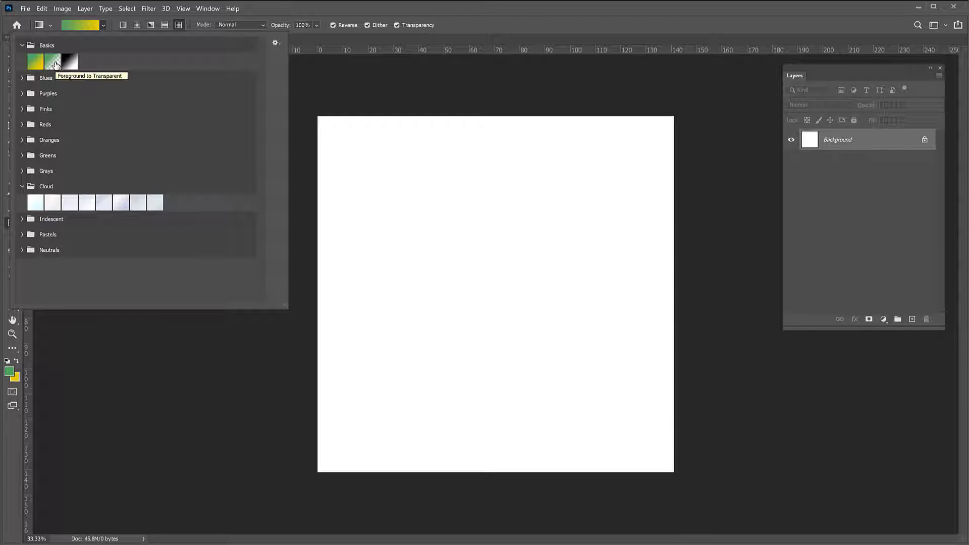
click(28, 79)
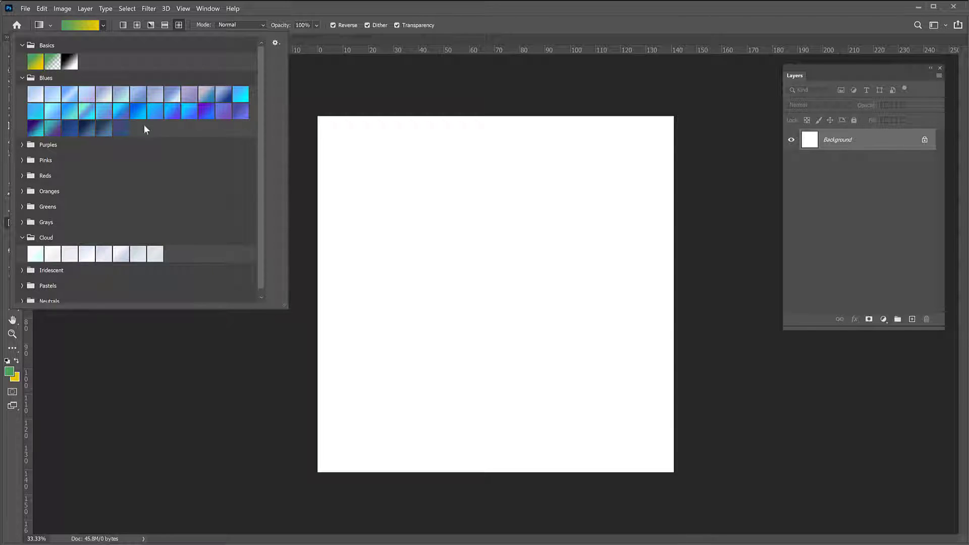
click(22, 145)
scroll(30, 192, down, 2)
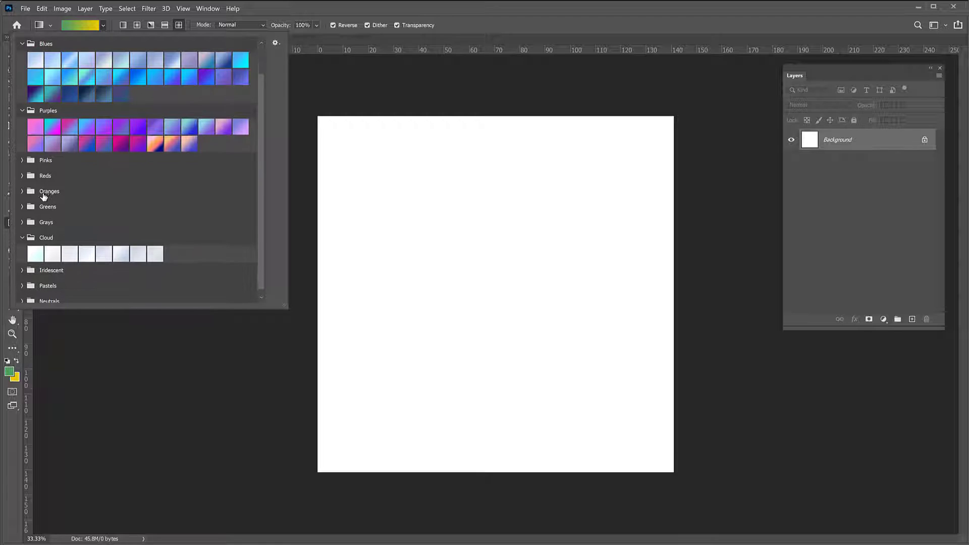
click(22, 161)
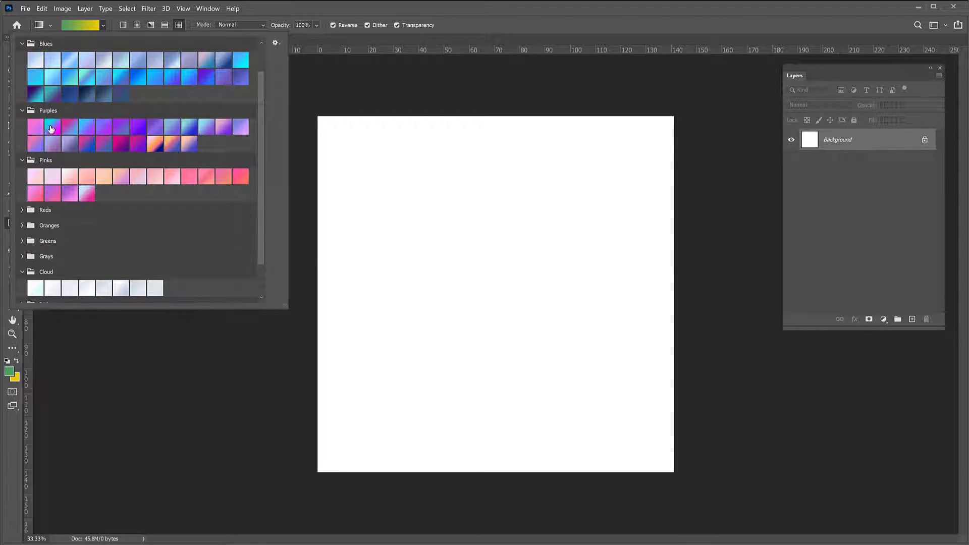
click(22, 209)
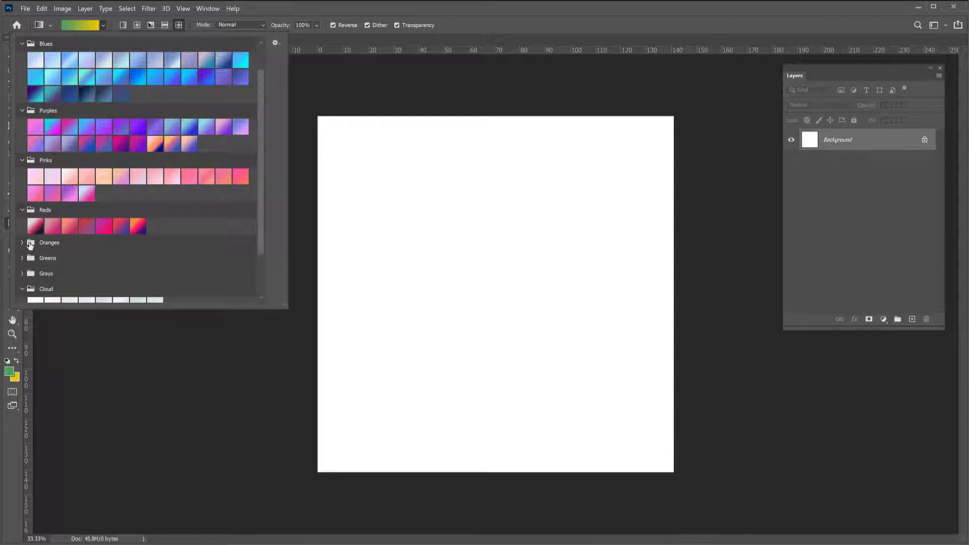
click(22, 243)
Expand the Greens group, then select the red-purple preset from Reds
scroll(135, 285, down, 2)
scroll(134, 284, down, 1)
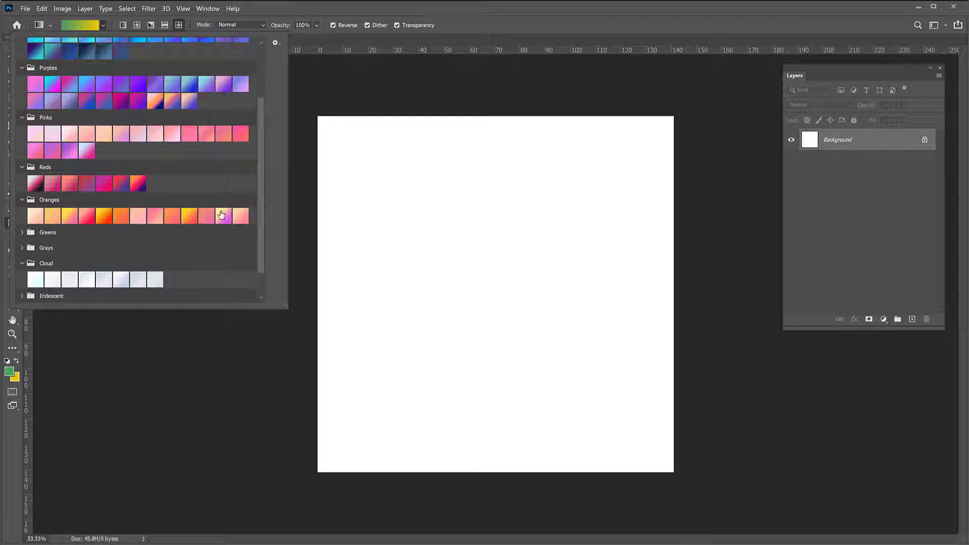
click(30, 238)
scroll(93, 257, down, 2)
scroll(93, 258, down, 1)
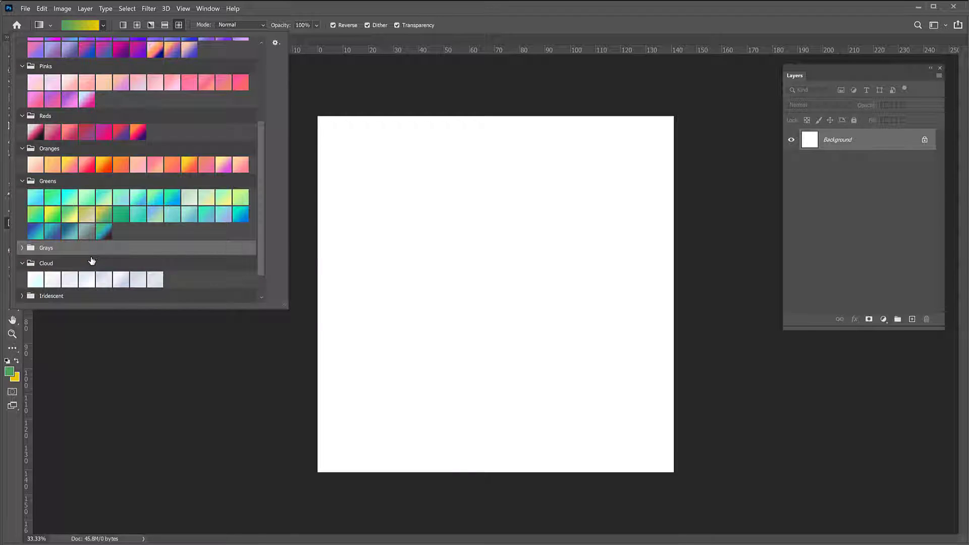
click(120, 131)
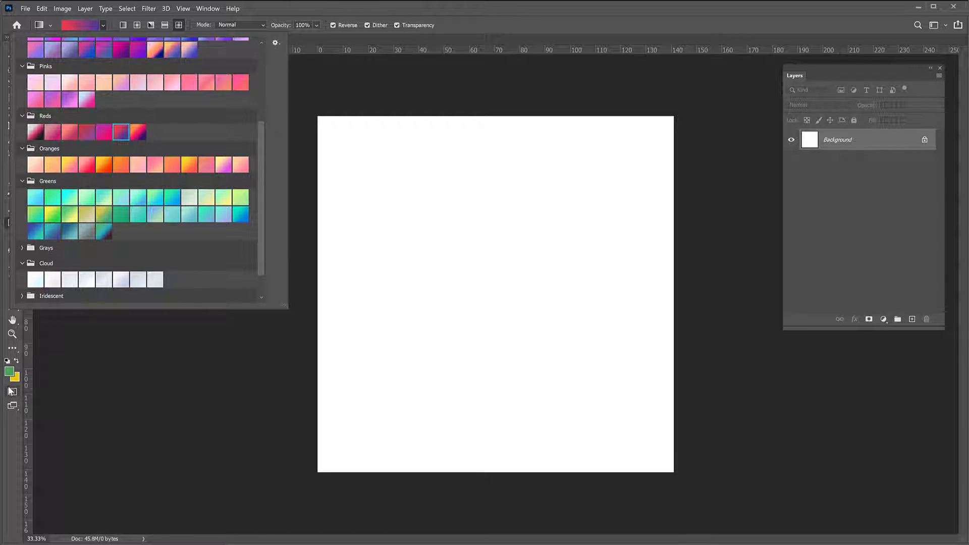
click(87, 23)
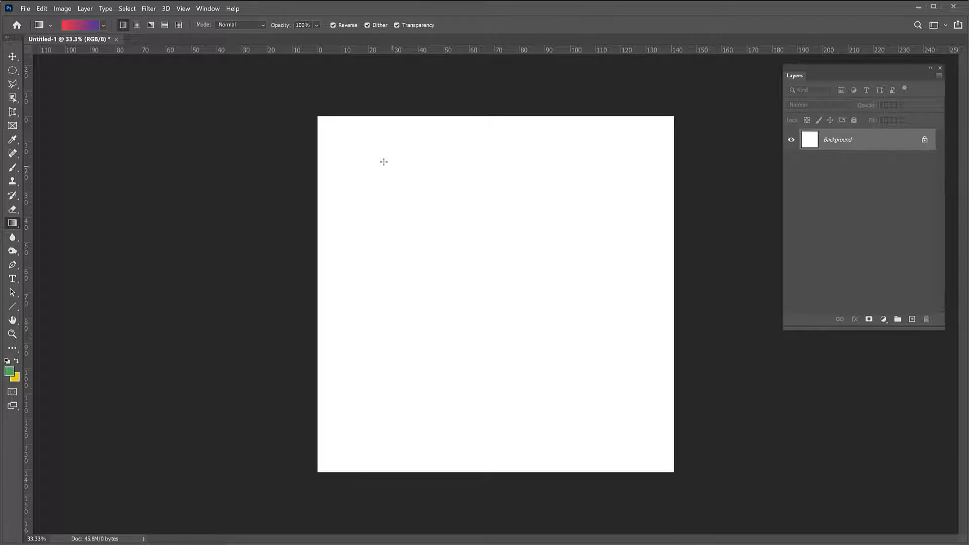
Fill the canvas diagonally purple-to-red, then select the green-yellow Basics preset
drag(378, 159, 632, 423)
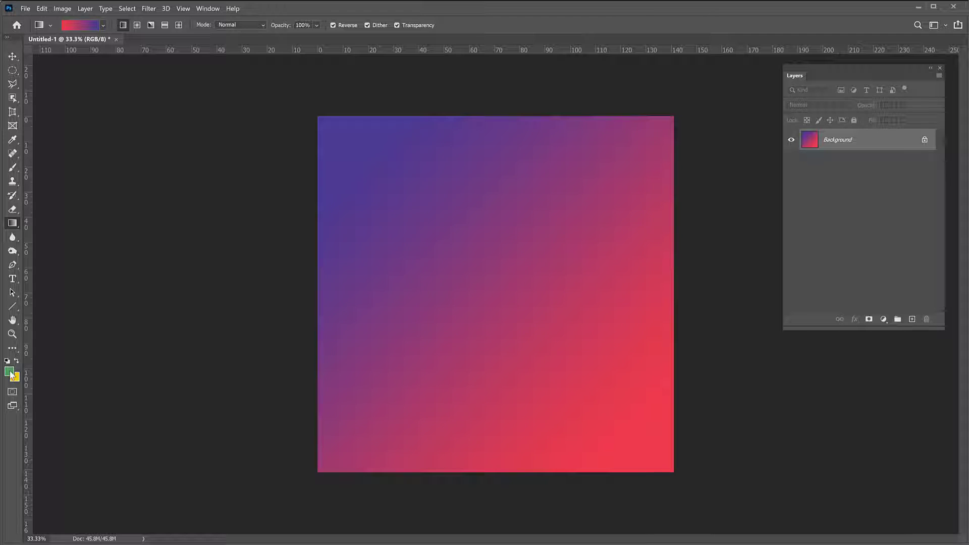
click(103, 25)
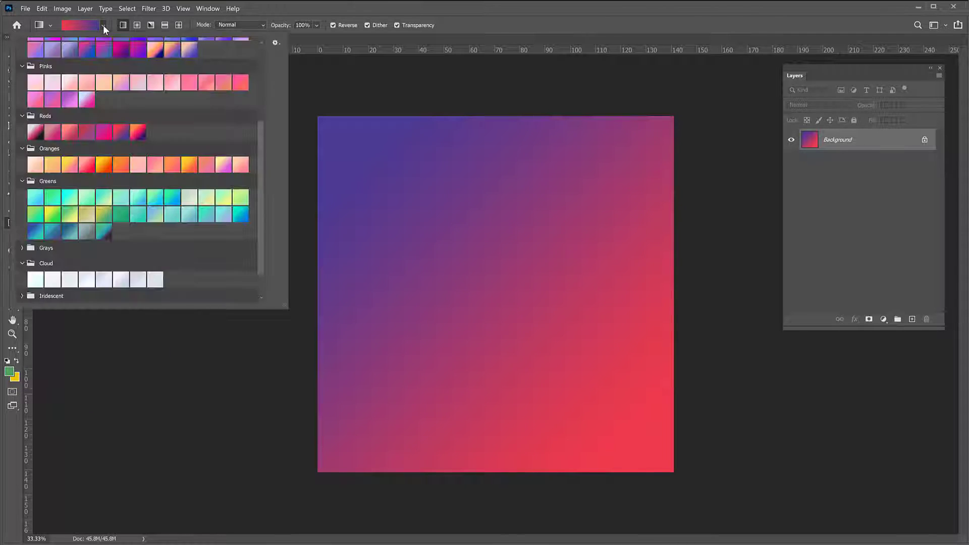
drag(259, 157, 268, 50)
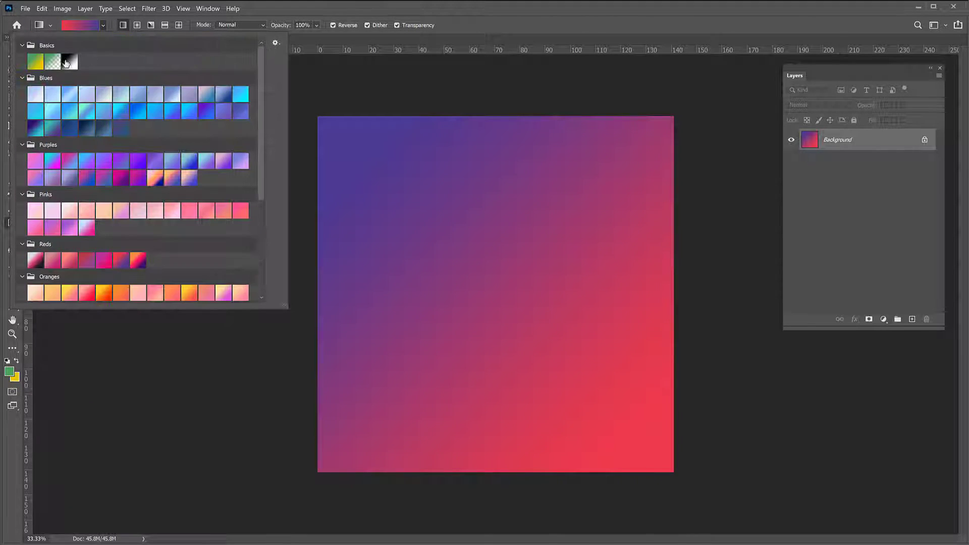
click(35, 61)
click(273, 7)
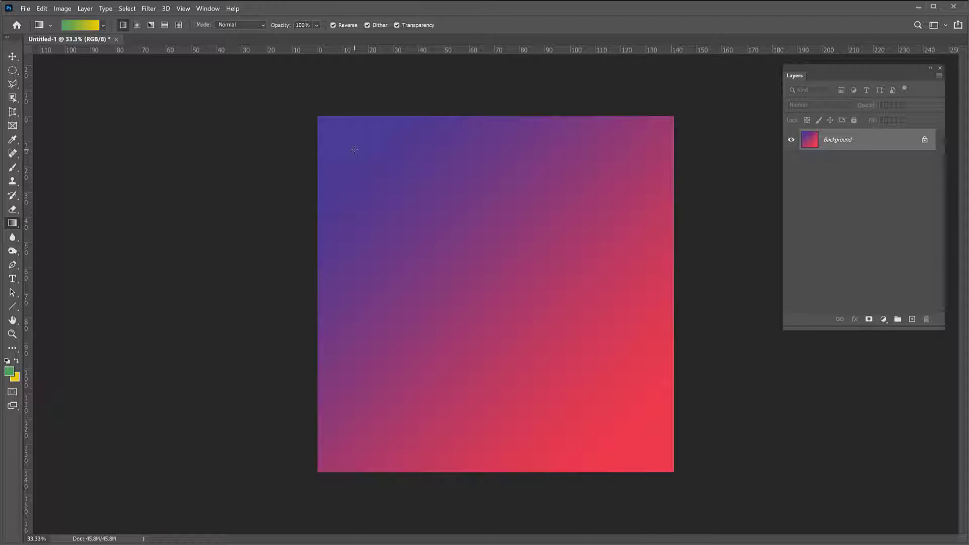
Draw diagonal green-yellow gradients, undoing back to green at upper left, yellow lower right
mouse_move(354, 149)
mouse_down()
mouse_move(404, 186)
mouse_move(391, 169)
mouse_move(616, 418)
mouse_move(622, 413)
mouse_up()
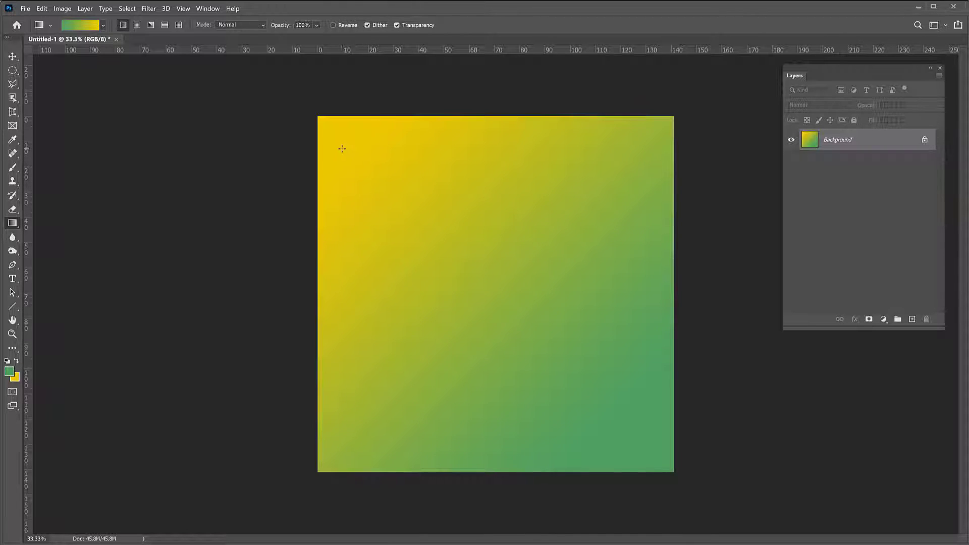
drag(342, 145, 624, 429)
key(ctrl+z)
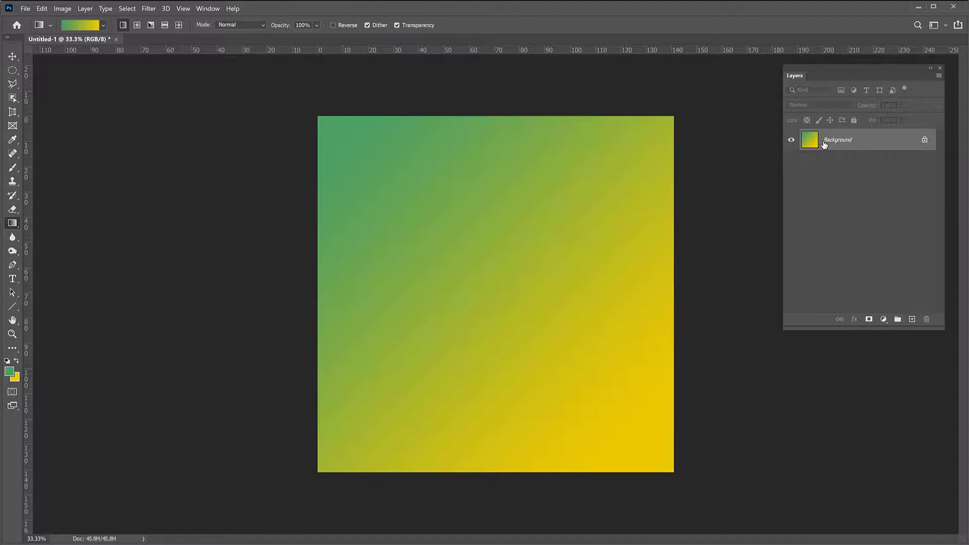
Add a new layer, fill it with a diagonal green-yellow gradient, and hide Background
click(911, 320)
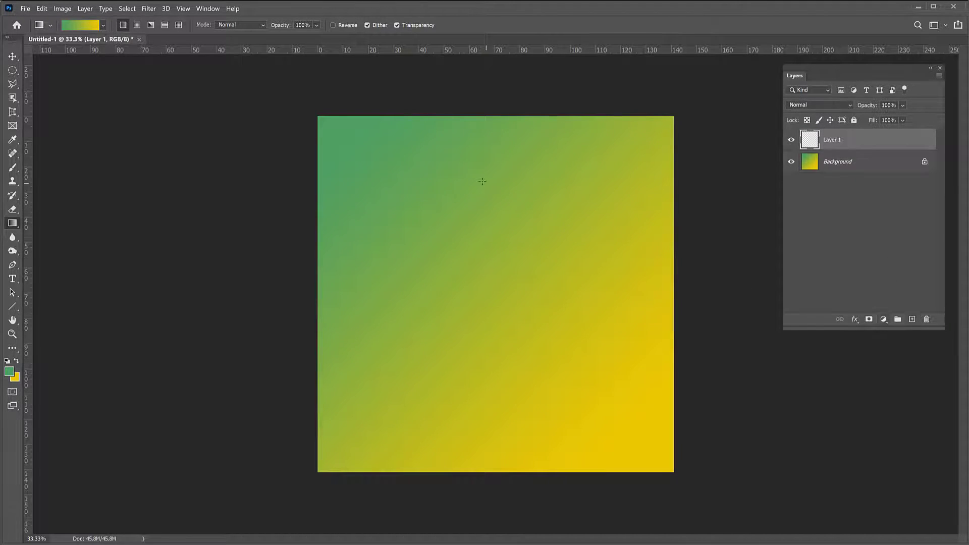
drag(561, 198, 385, 411)
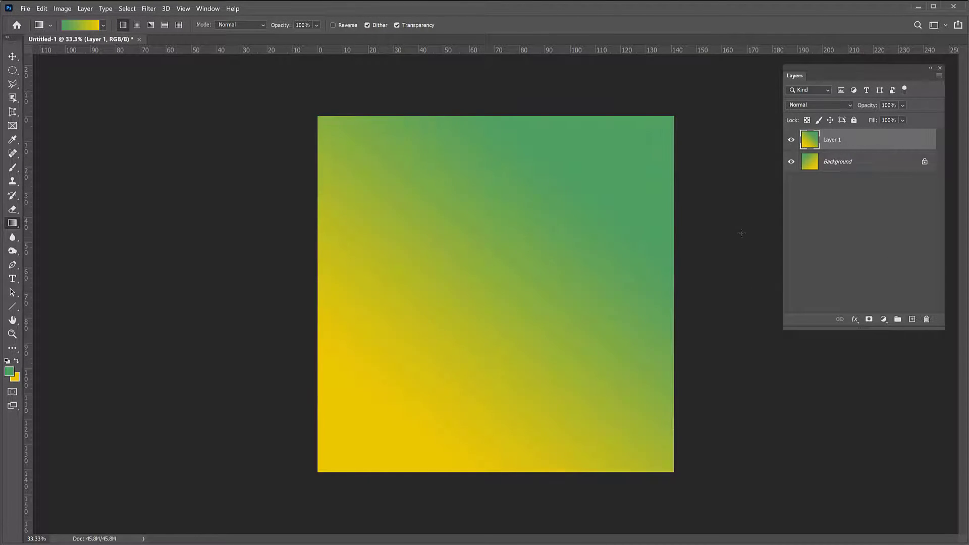
click(792, 162)
click(791, 139)
click(791, 140)
Scale the gradient layer down with Ctrl+T and shift it up-right
key(ctrl+t)
drag(674, 116, 567, 270)
drag(445, 337, 514, 223)
key(Return)
Reposition the smaller gradient rectangle to the canvas centre with the Move tool
key(g)
click(14, 55)
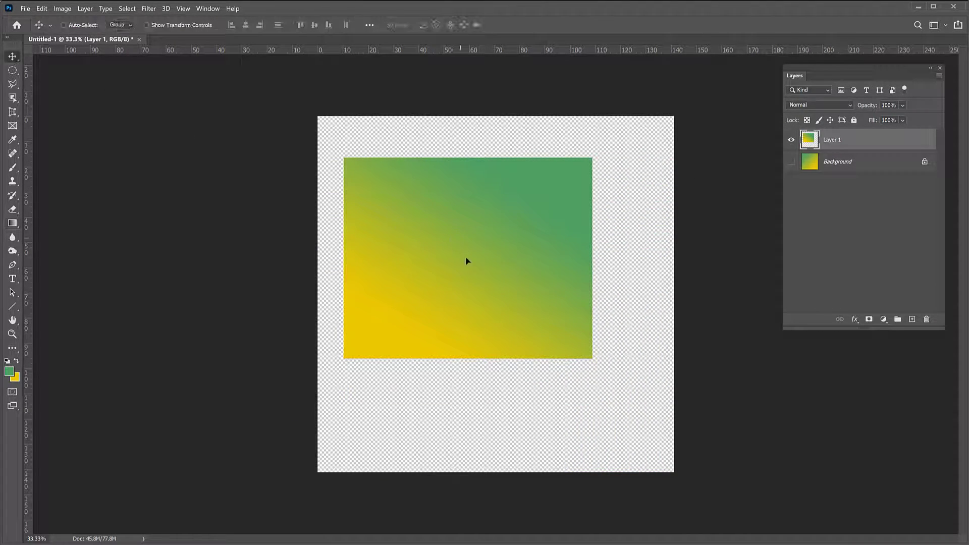
drag(476, 279, 494, 273)
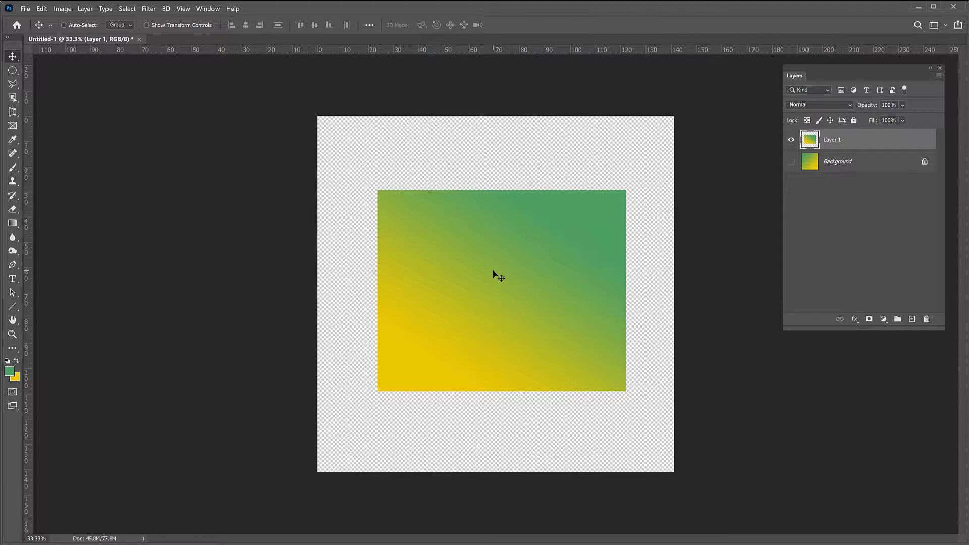
drag(493, 273, 486, 288)
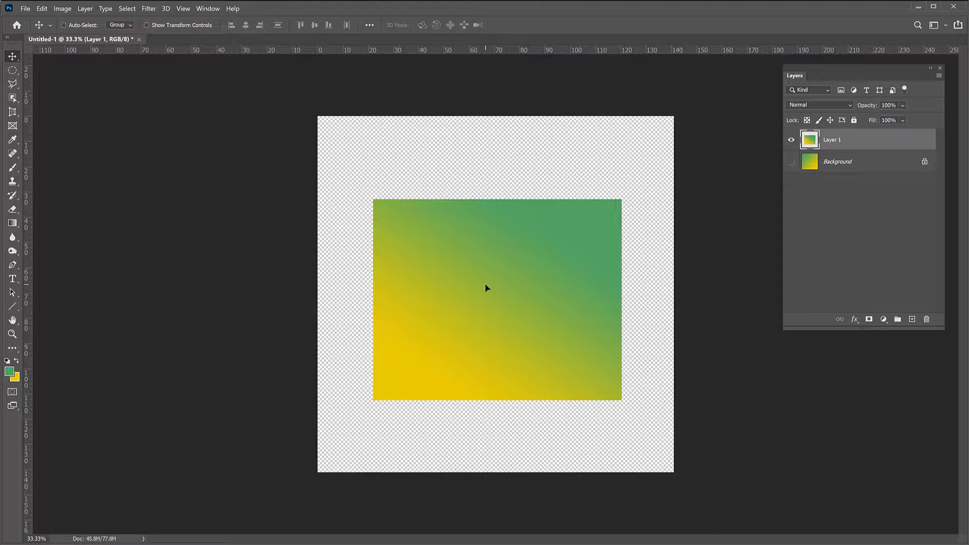